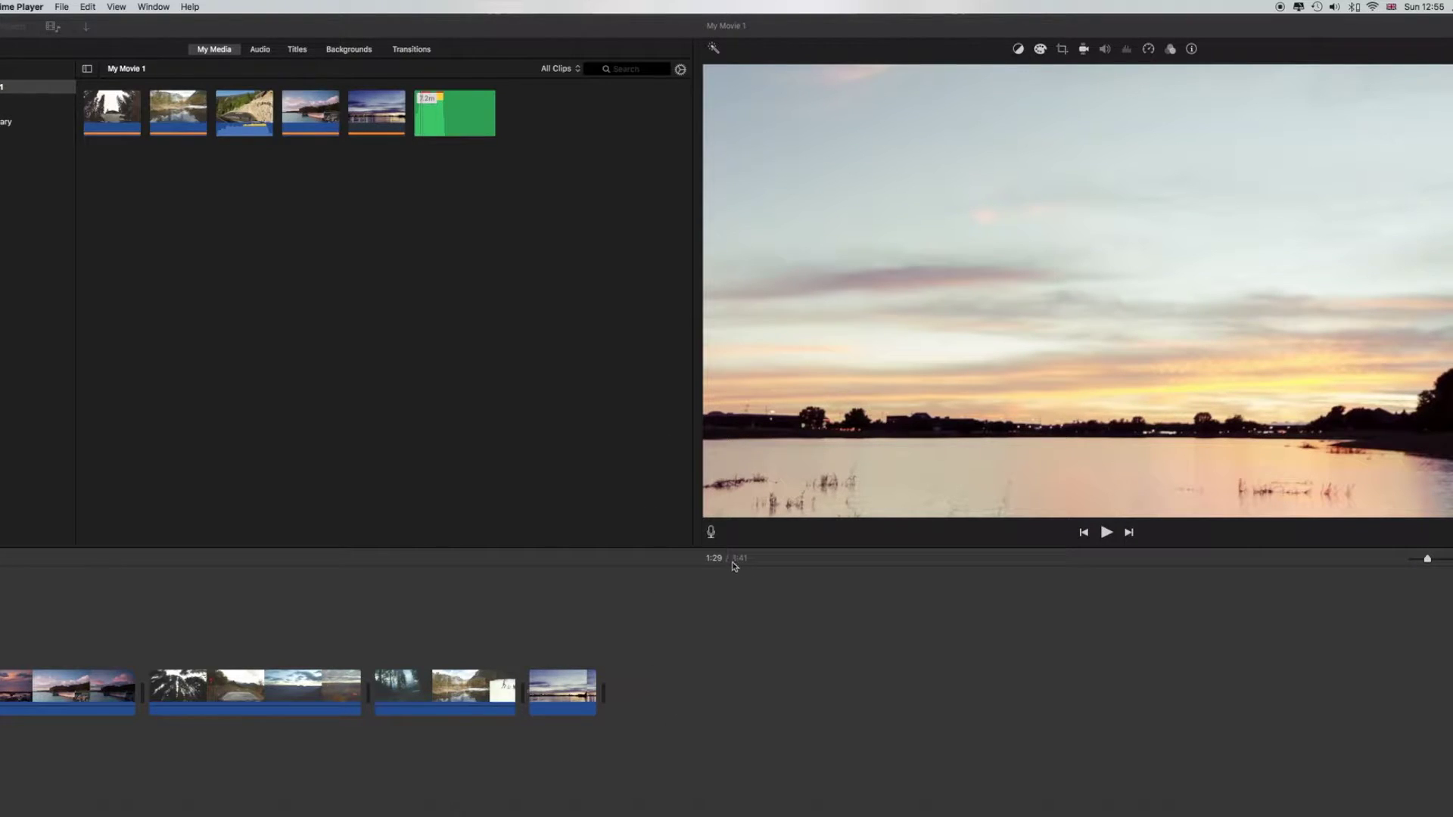
Bring iMovie's My Movie 1 project, with its five landscape clips, in front of QuickTime Player.
left_click(639, 696)
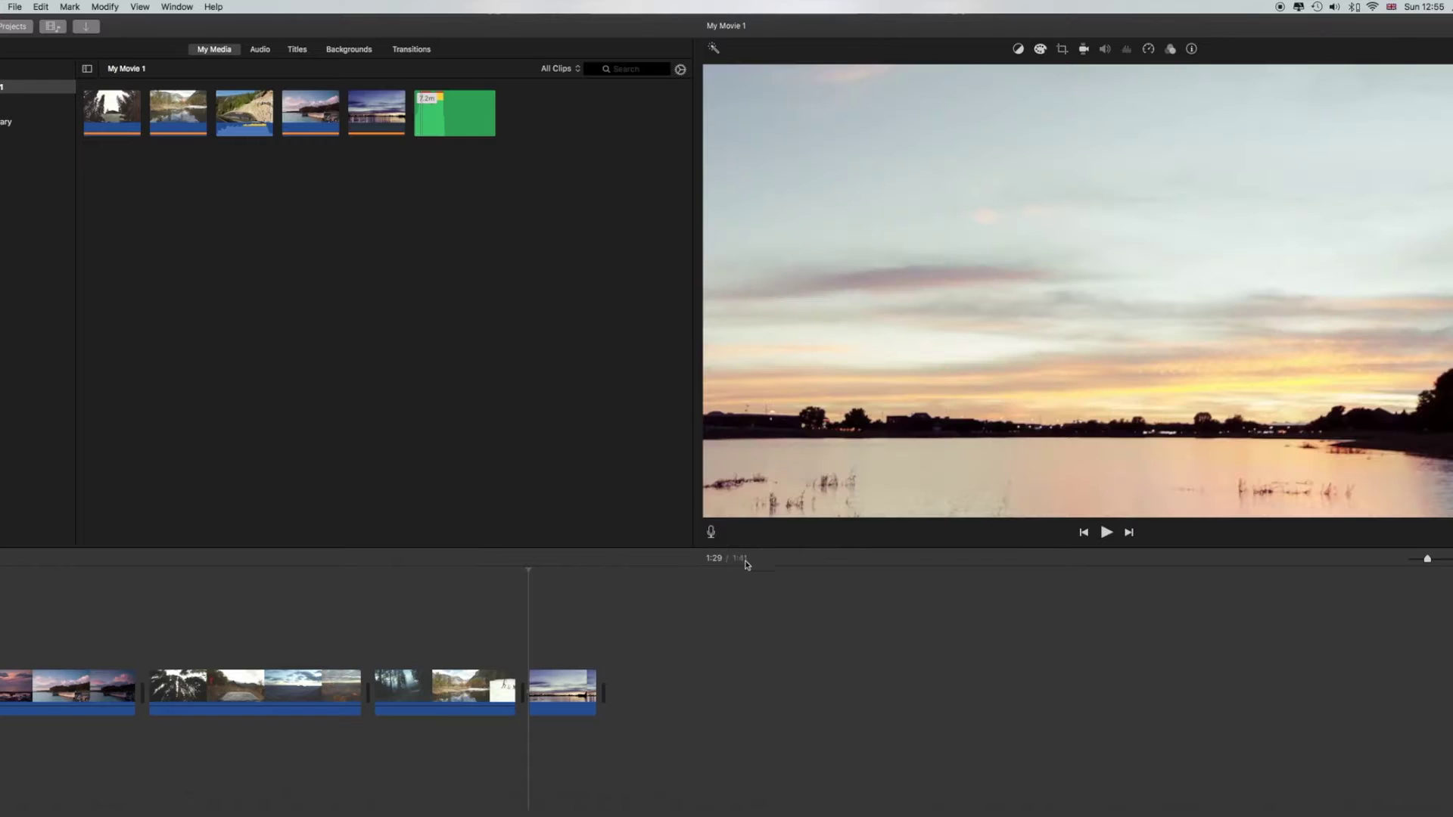
left_click(459, 131)
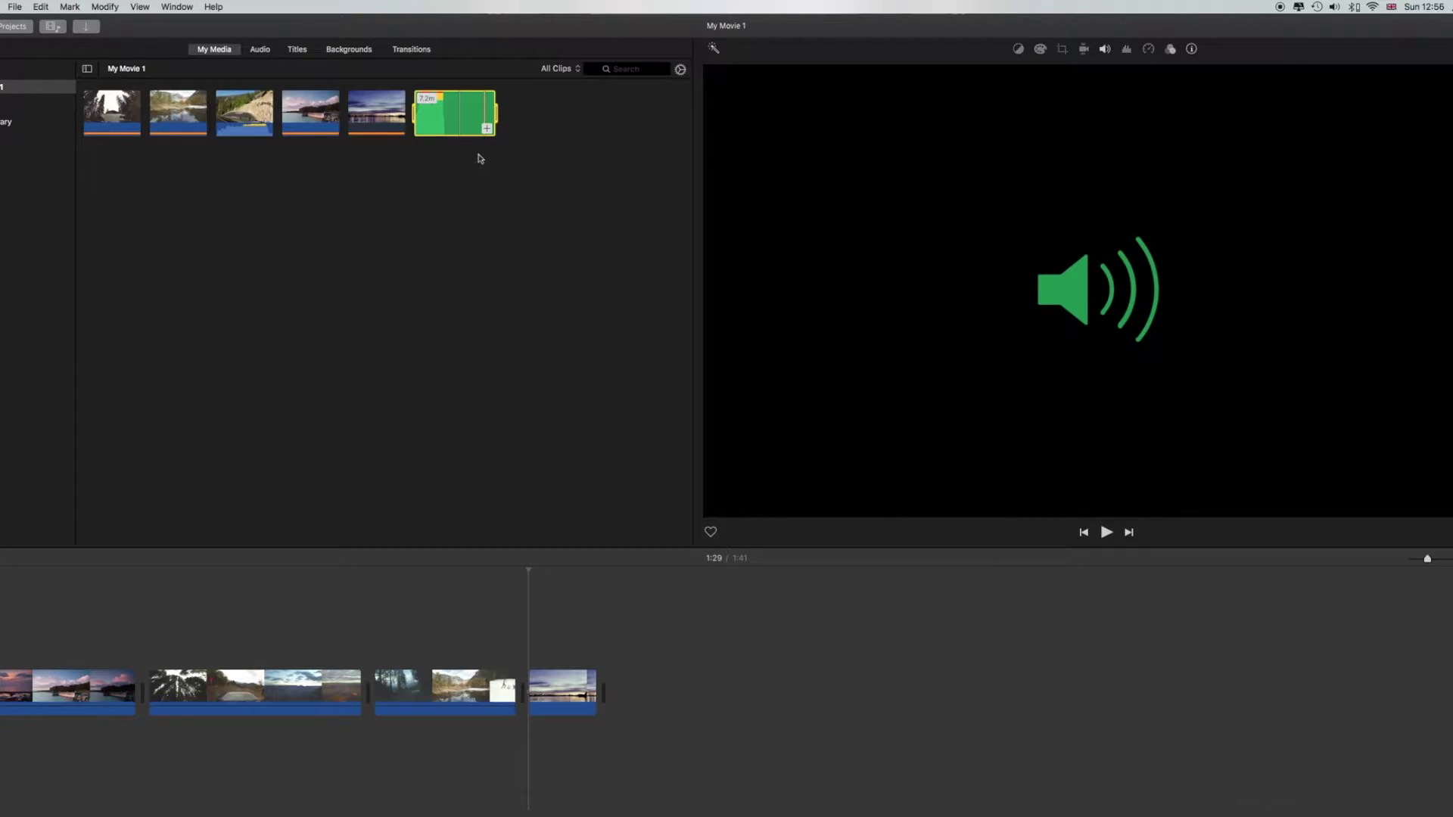
left_click_drag(485, 131, 529, 795)
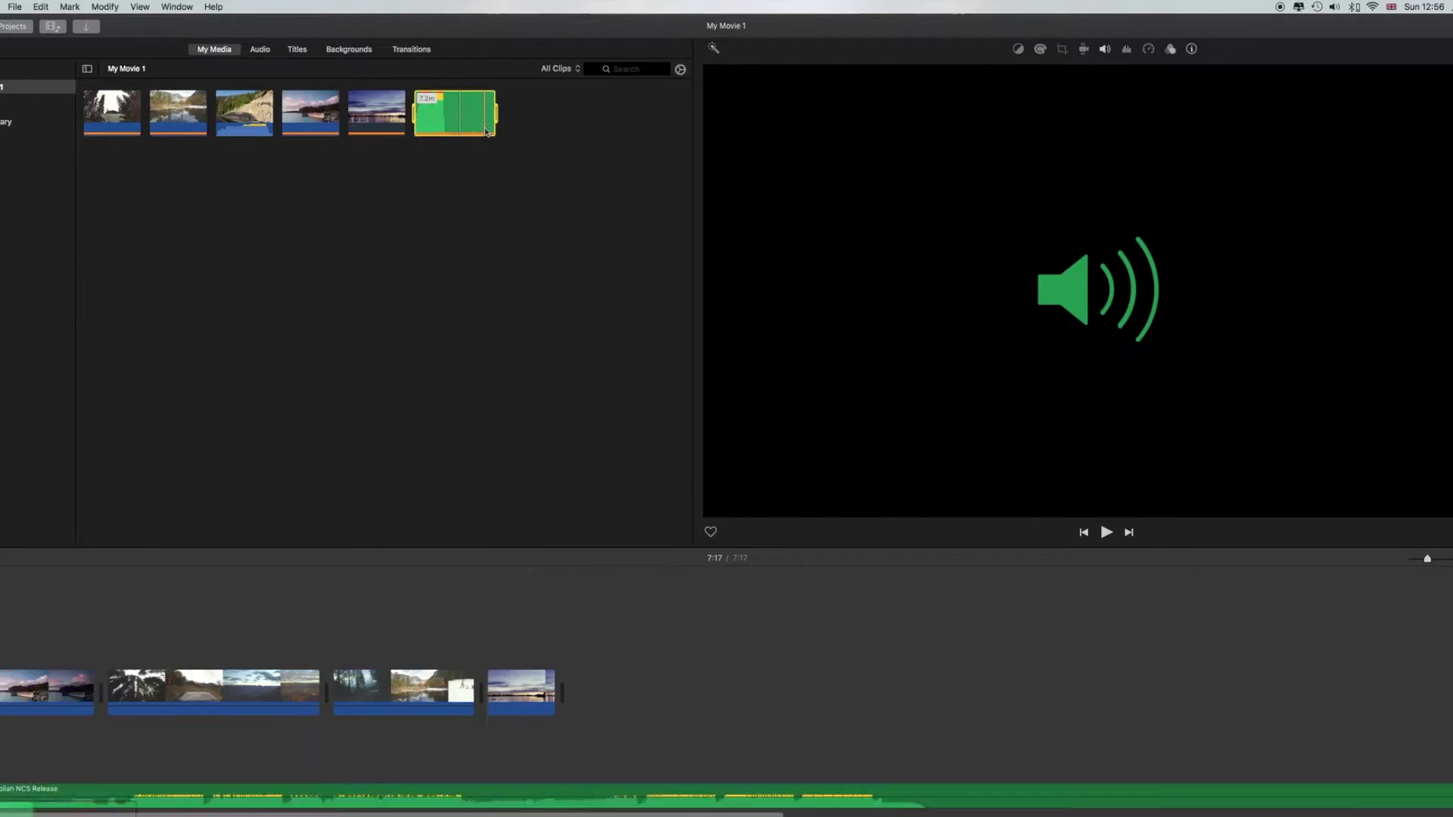
scroll(976, 747, "left", 10)
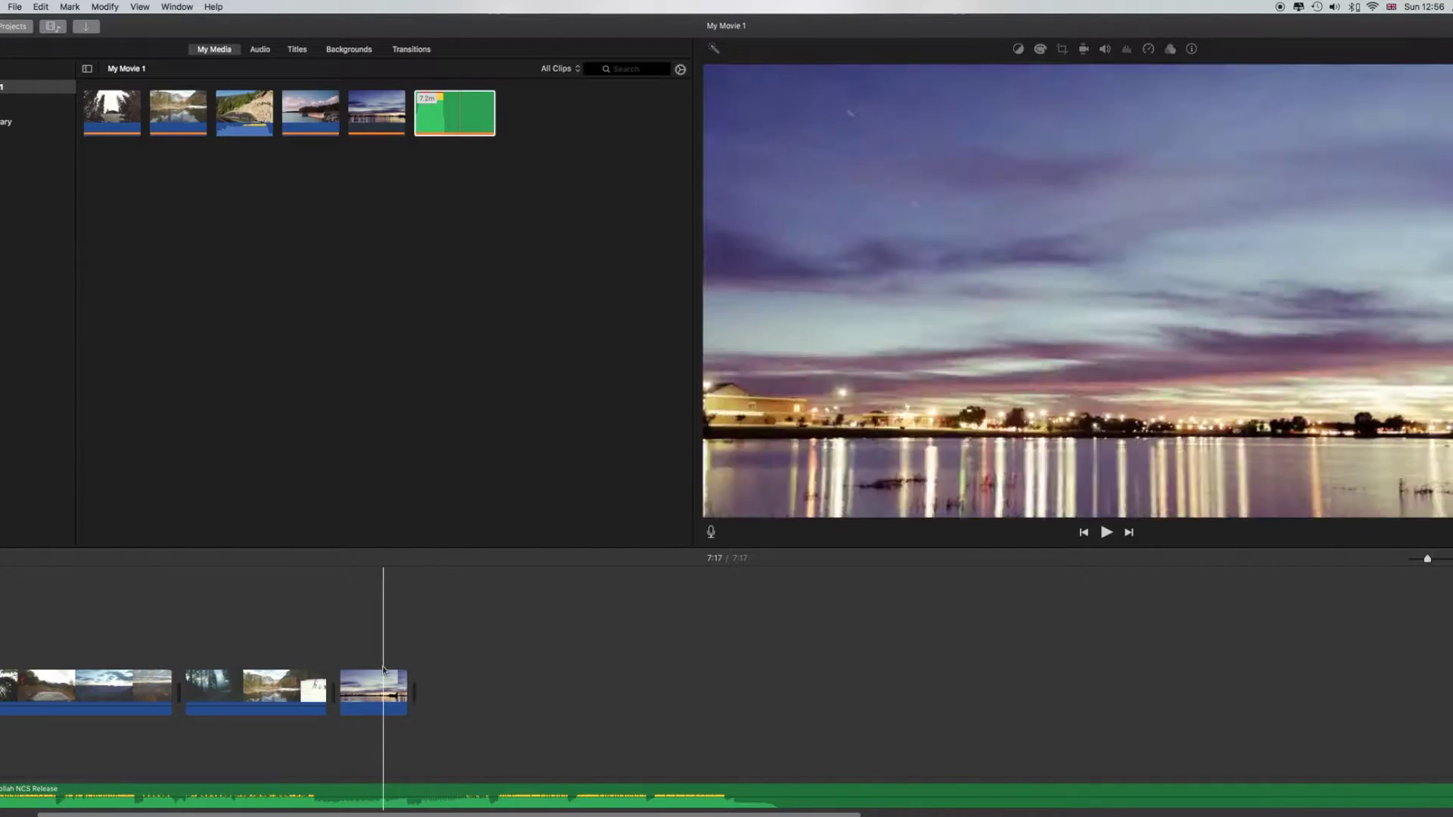
key("space")
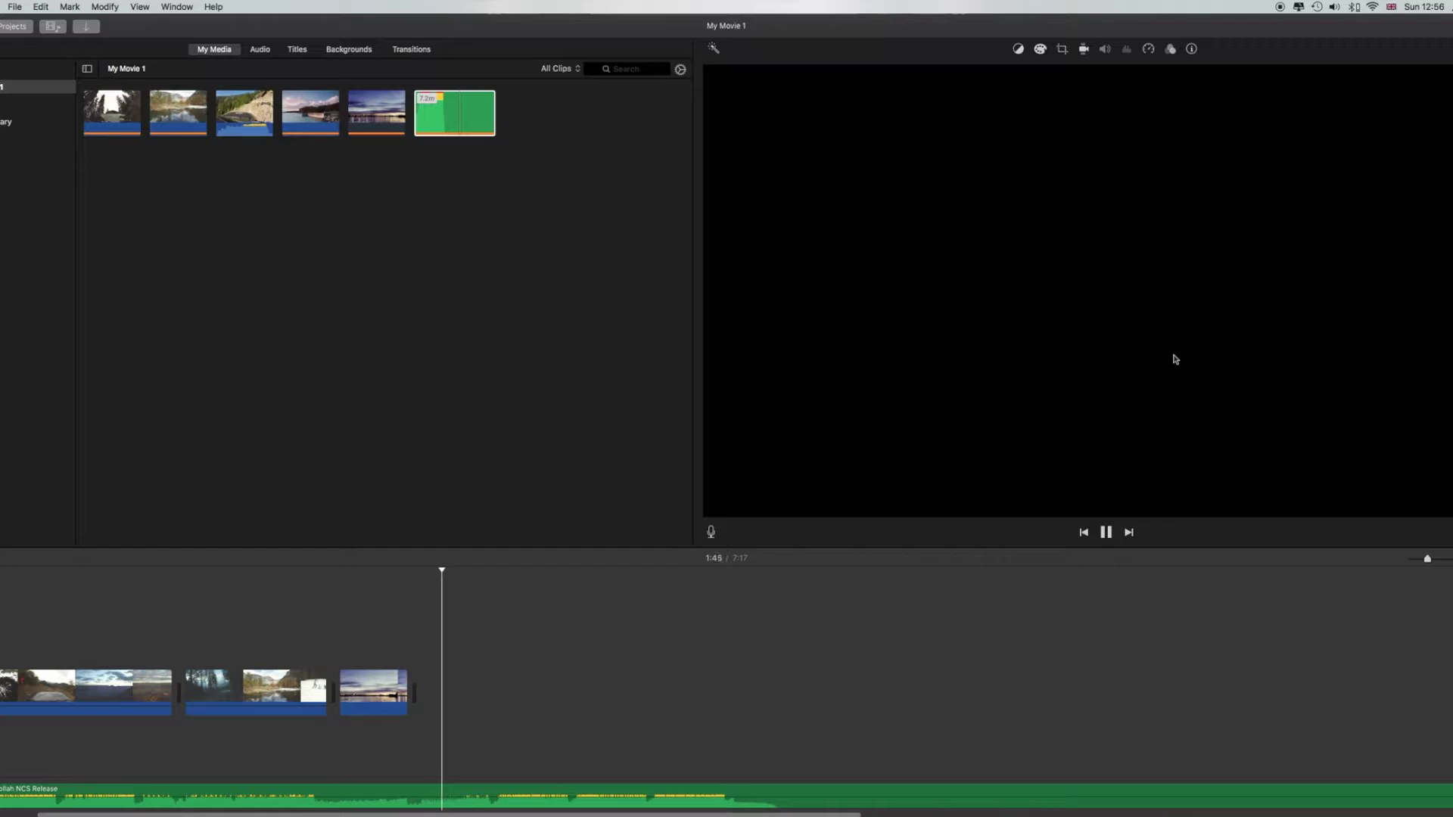
key("space")
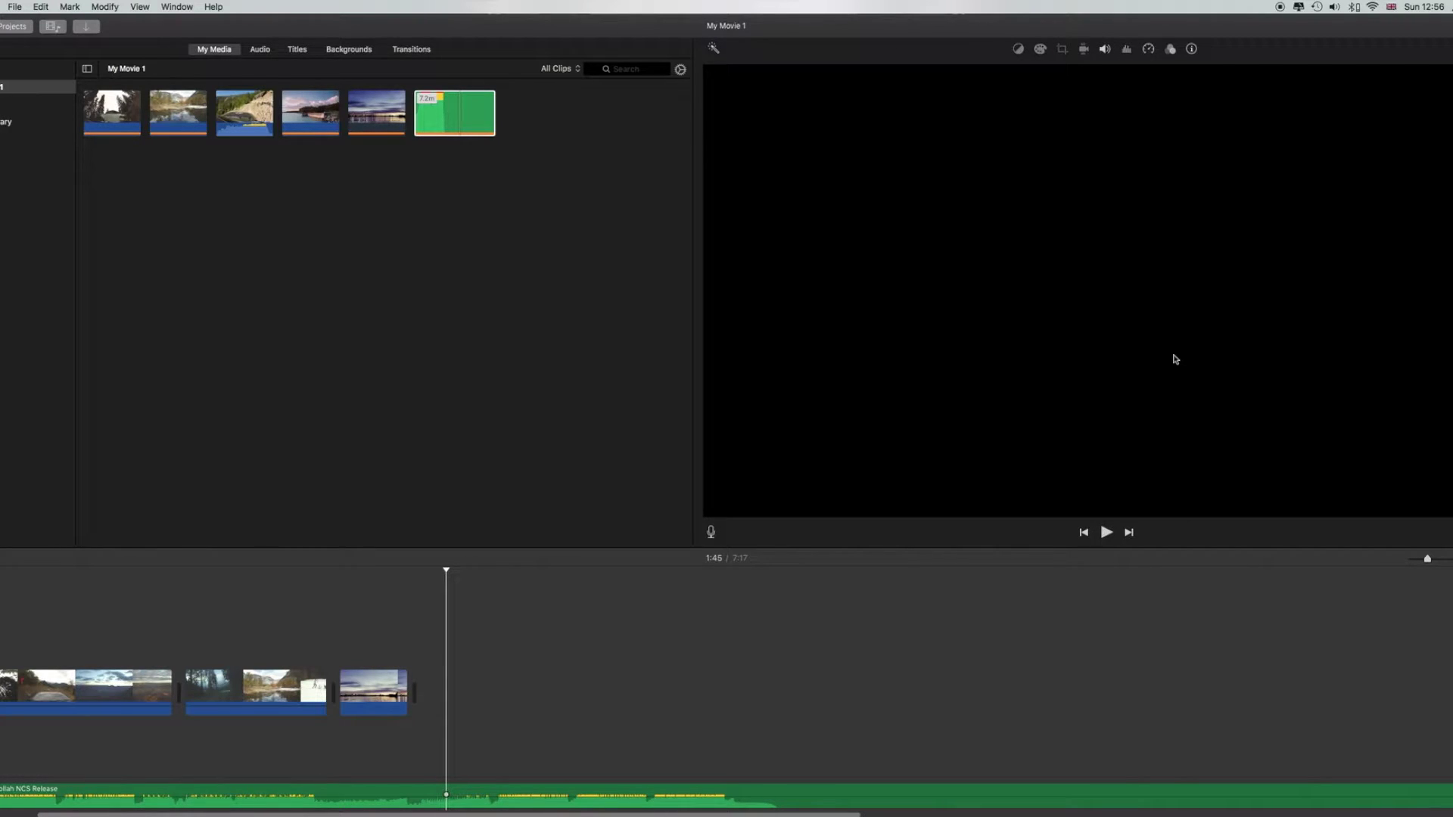
key("super+z")
left_click_drag(486, 134, 98, 771)
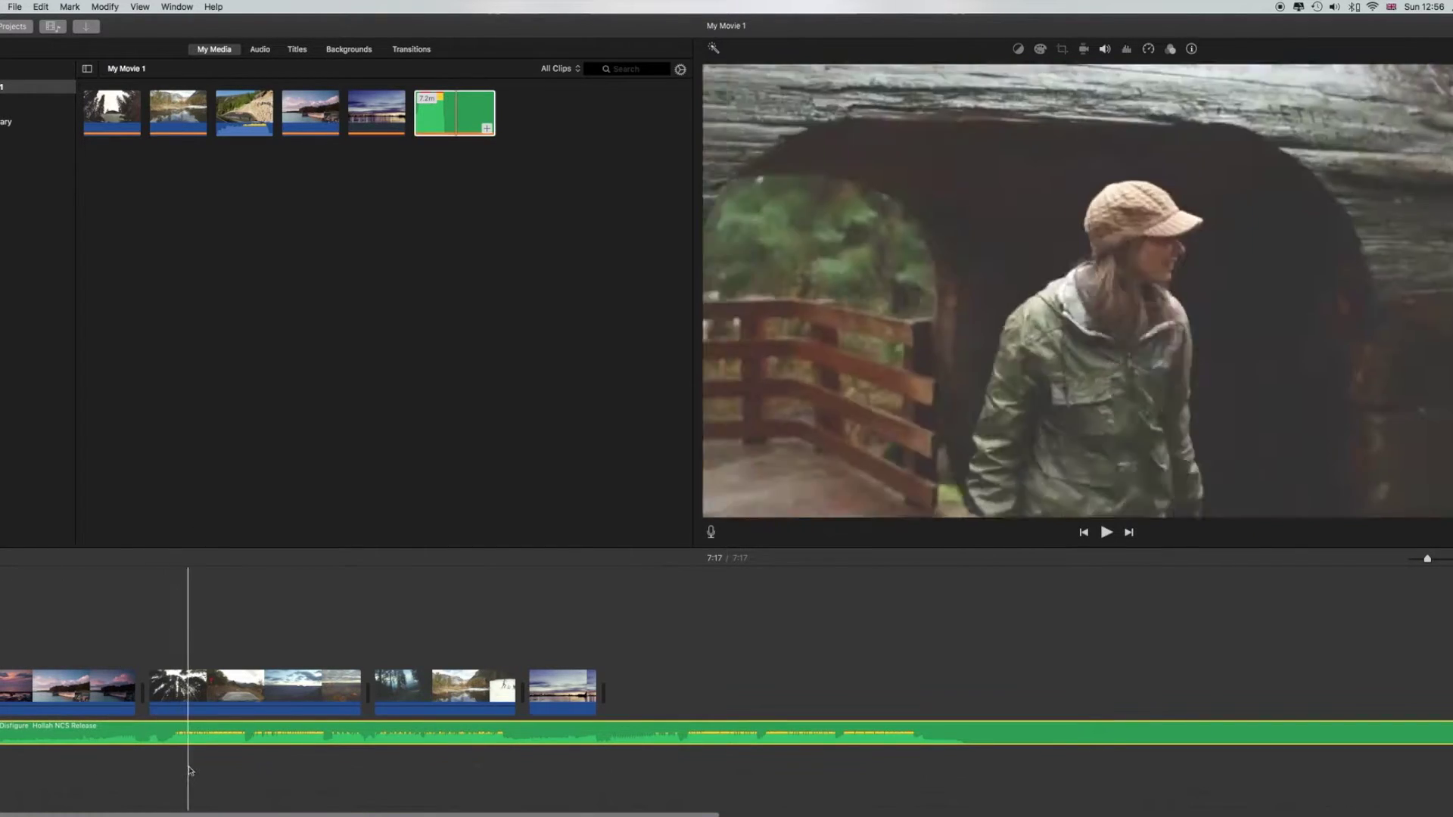
key("super+z")
left_click(486, 132)
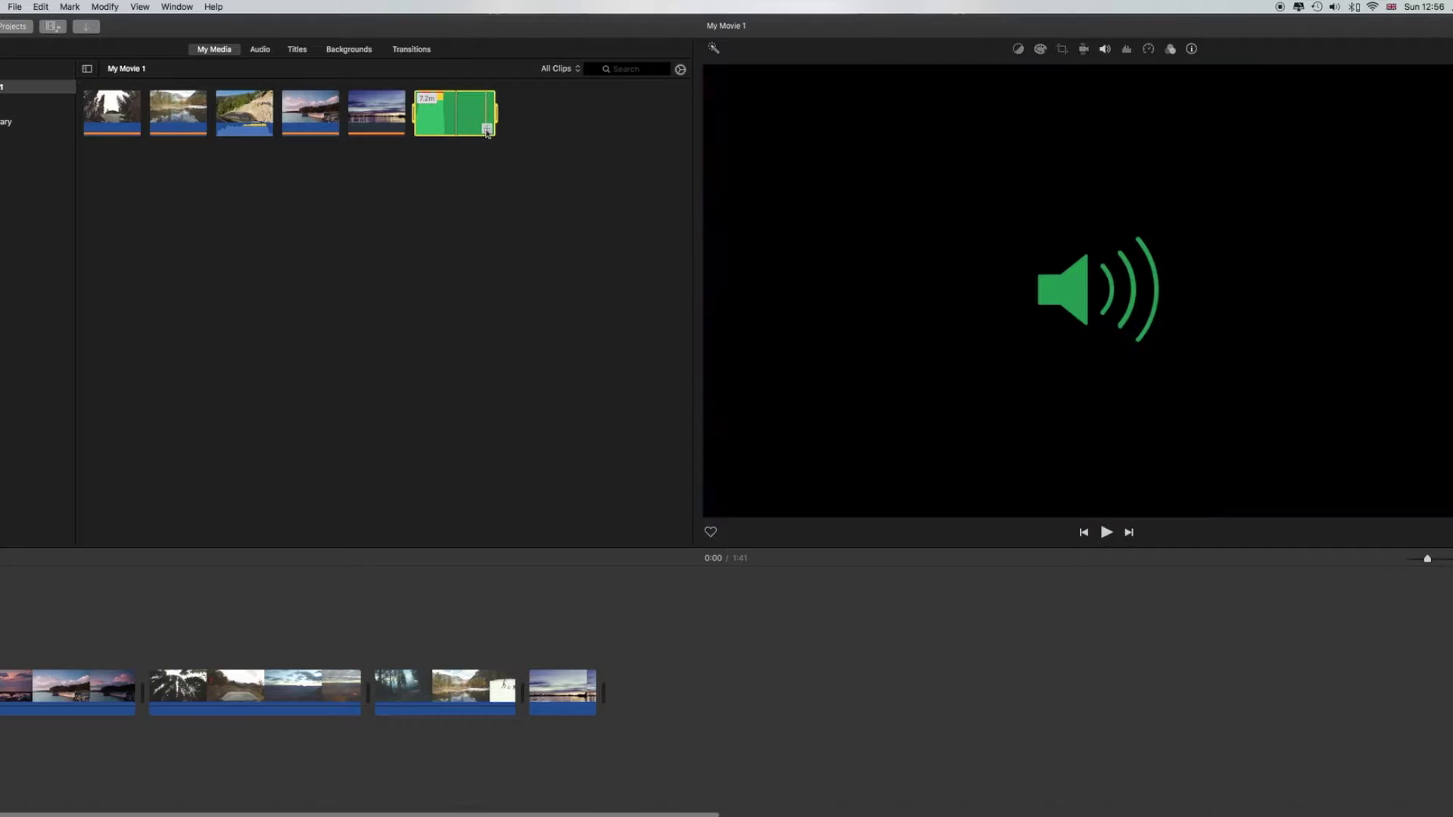
Redo the NCS music track and trim its end to the last clip at 1:41.
key("super+shift+z")
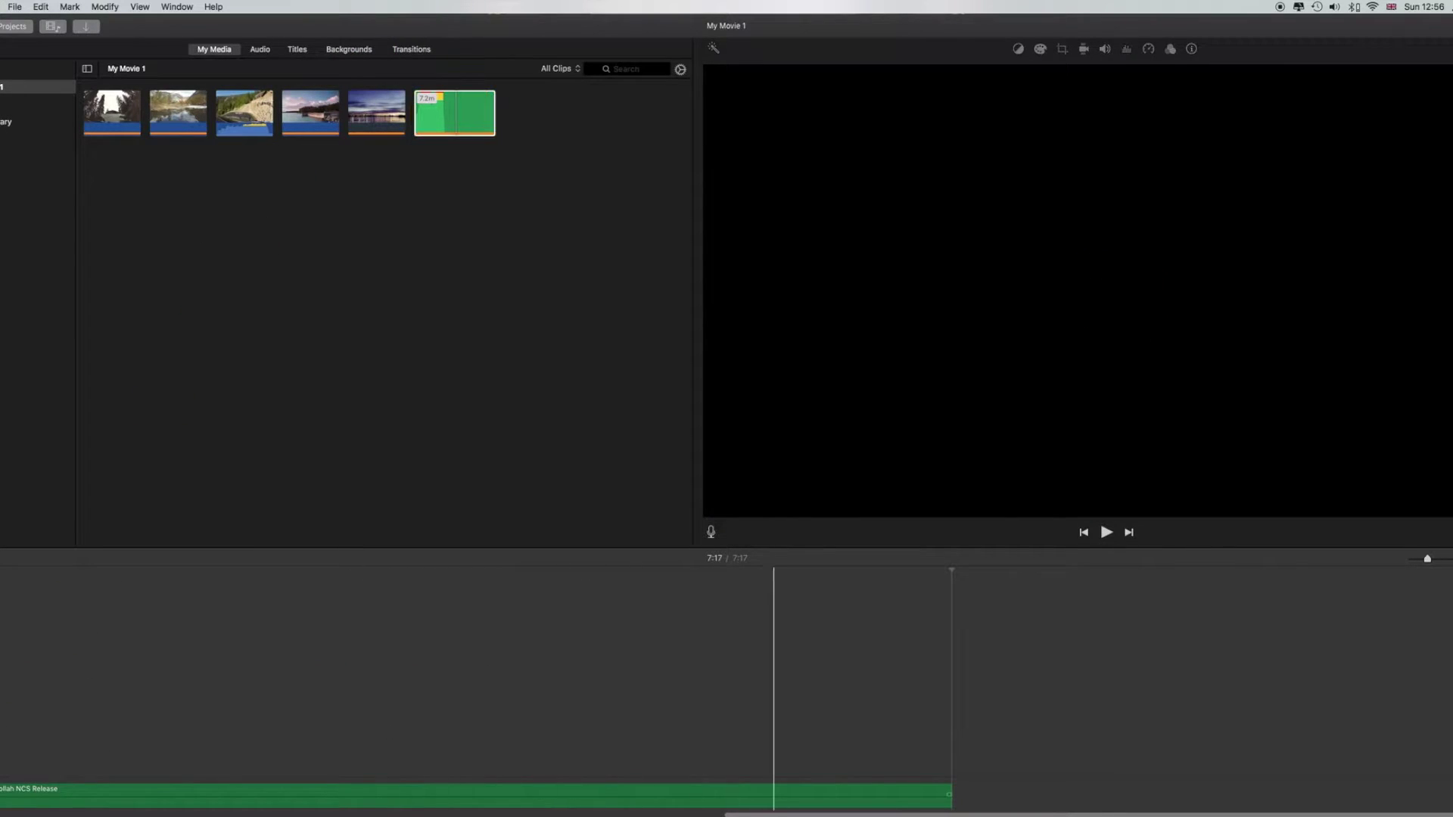
left_click_drag(950, 794, 261, 789)
scroll(382, 751, "left", 5)
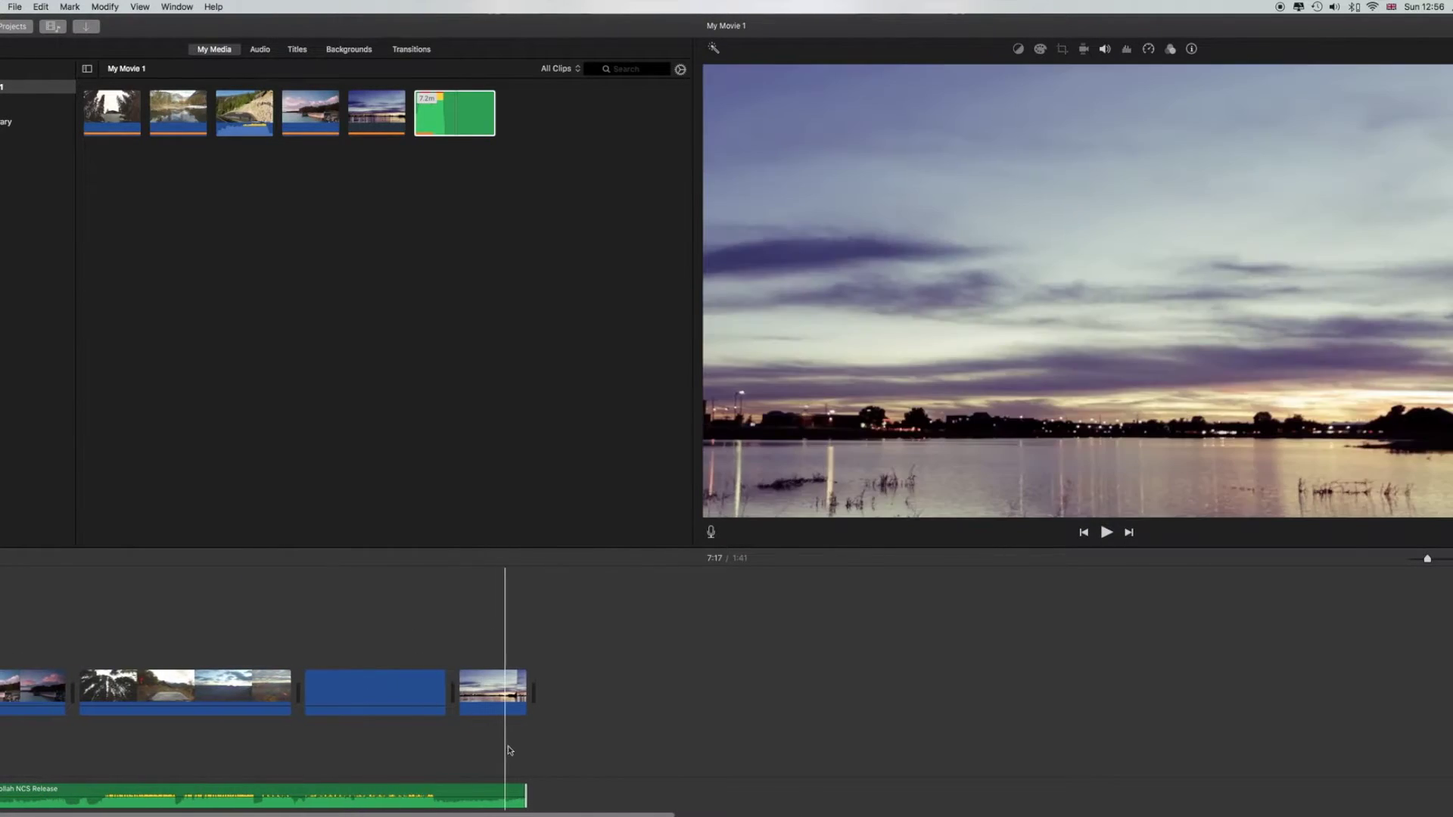
scroll(509, 750, "right", 1)
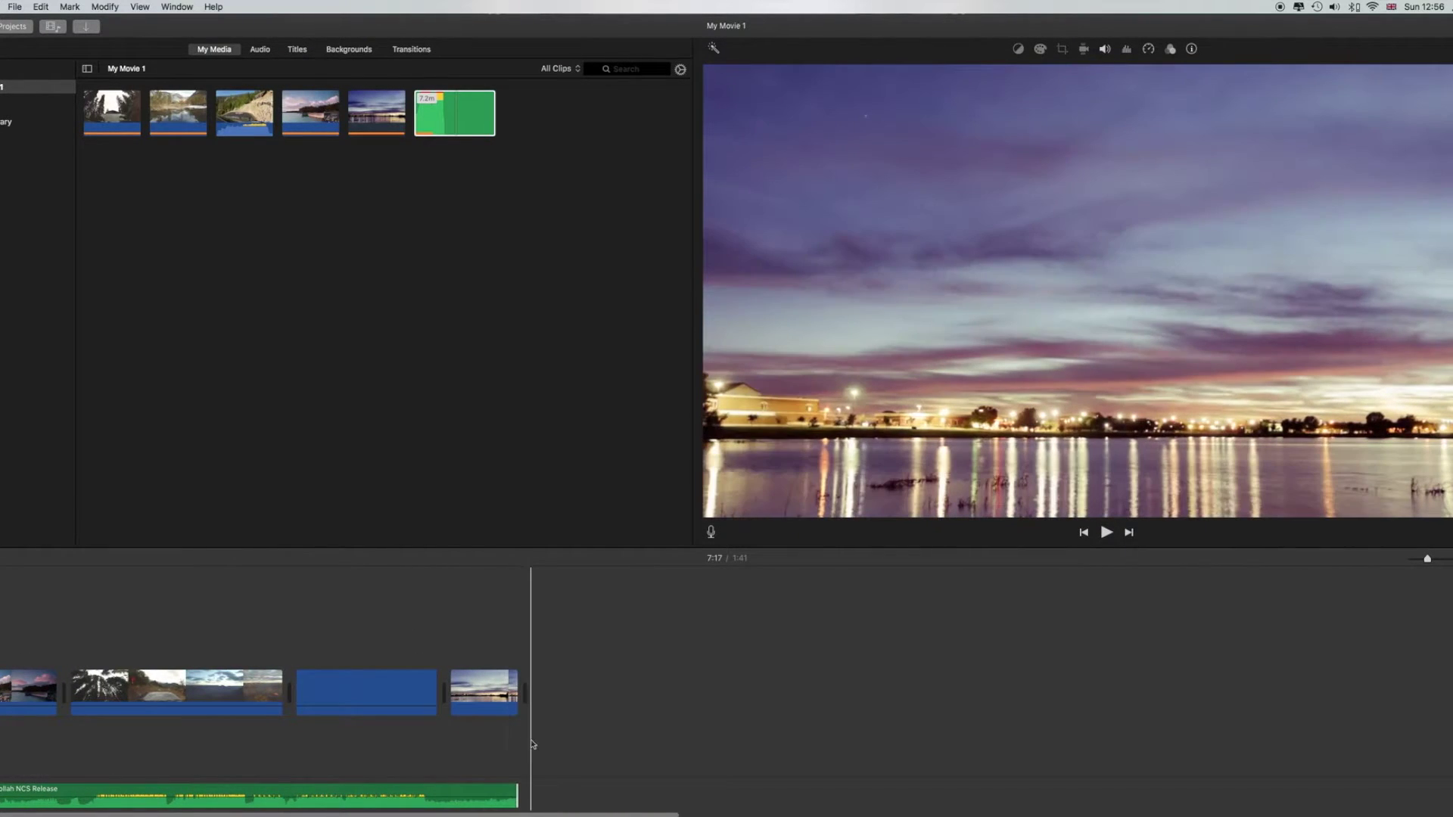
scroll(523, 745, "left", 1)
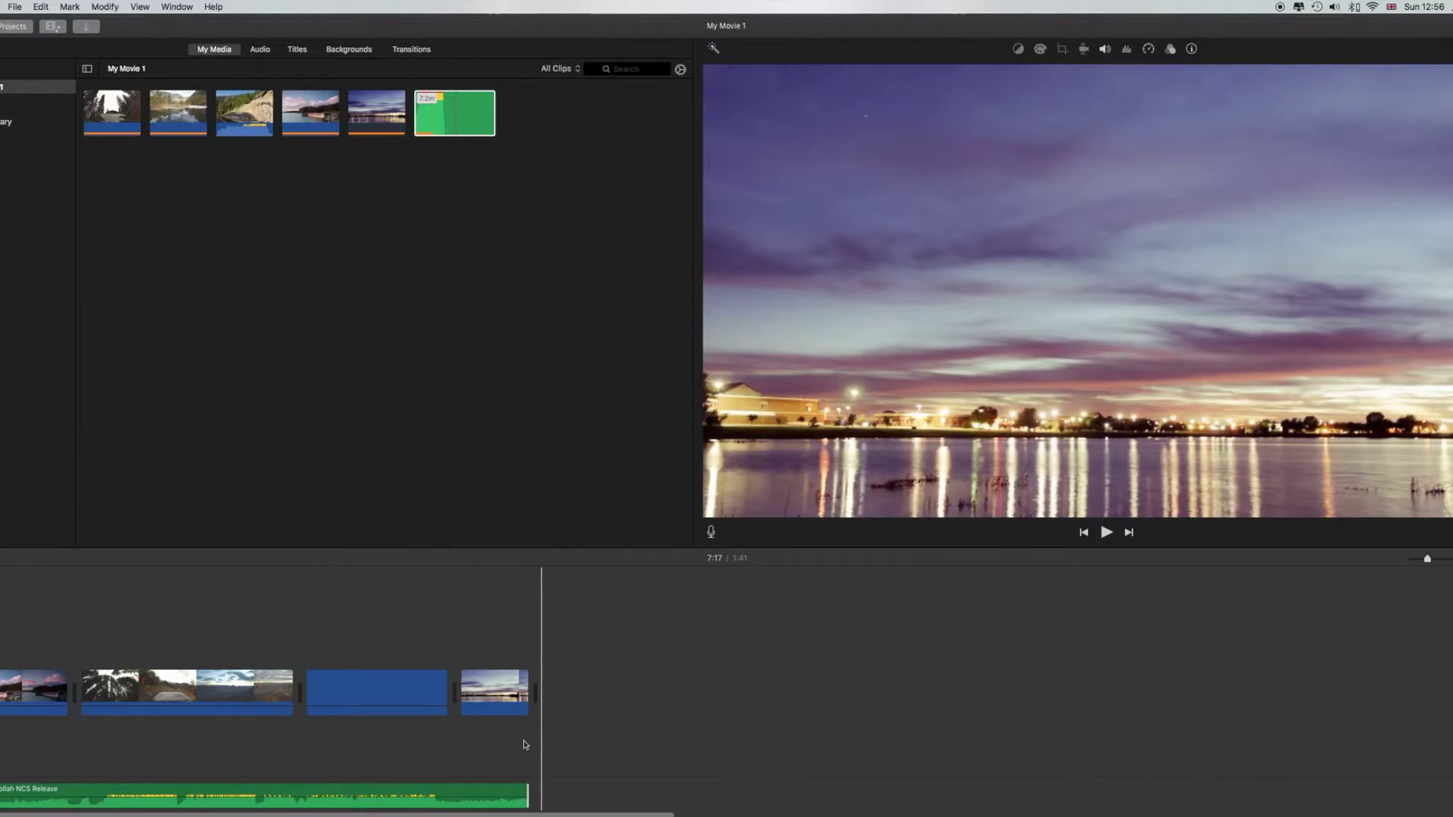
Play the movie's ending twice to confirm the music stops with the video.
left_click(524, 745)
key("space")
left_click(518, 744)
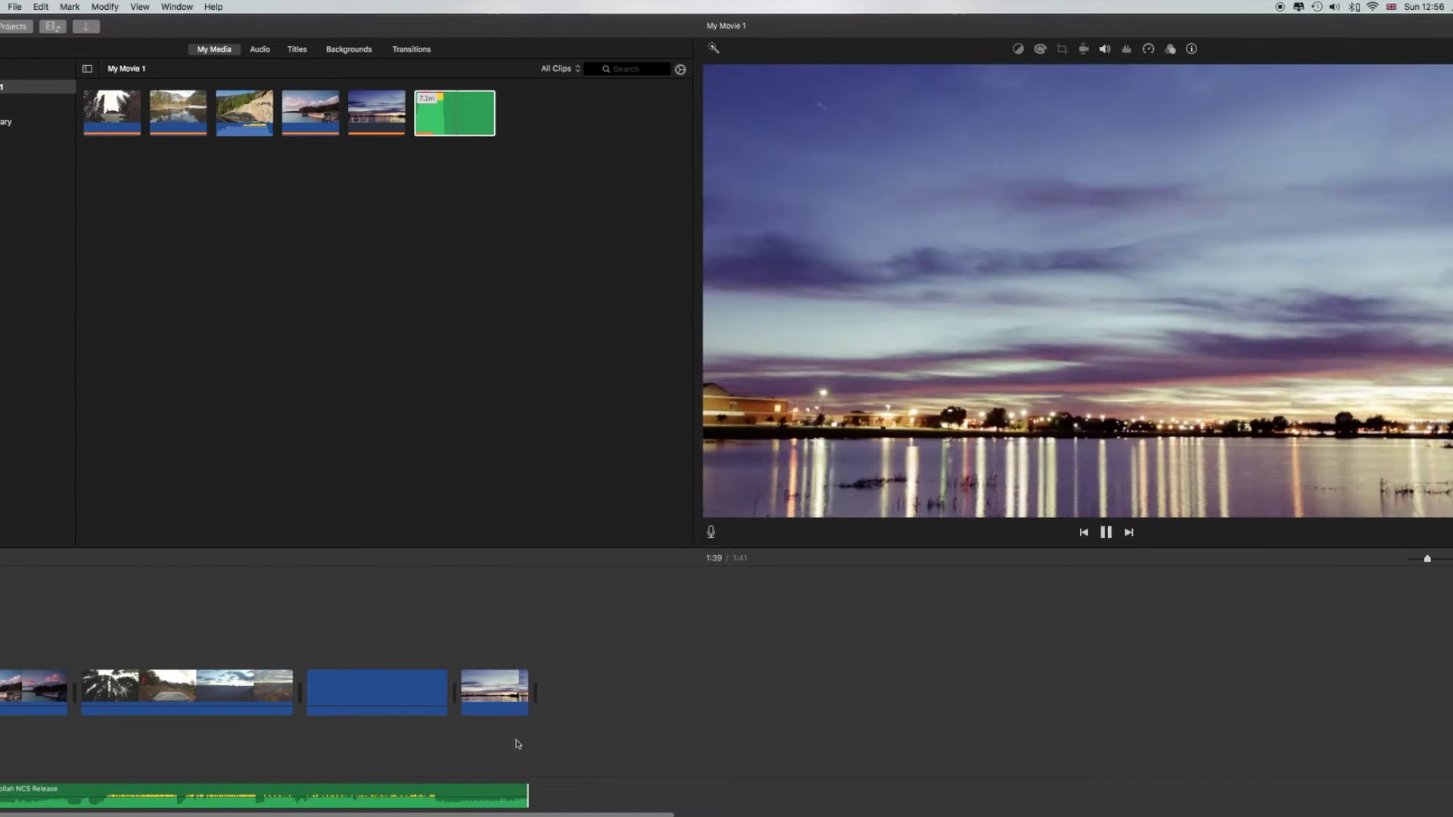
key("space")
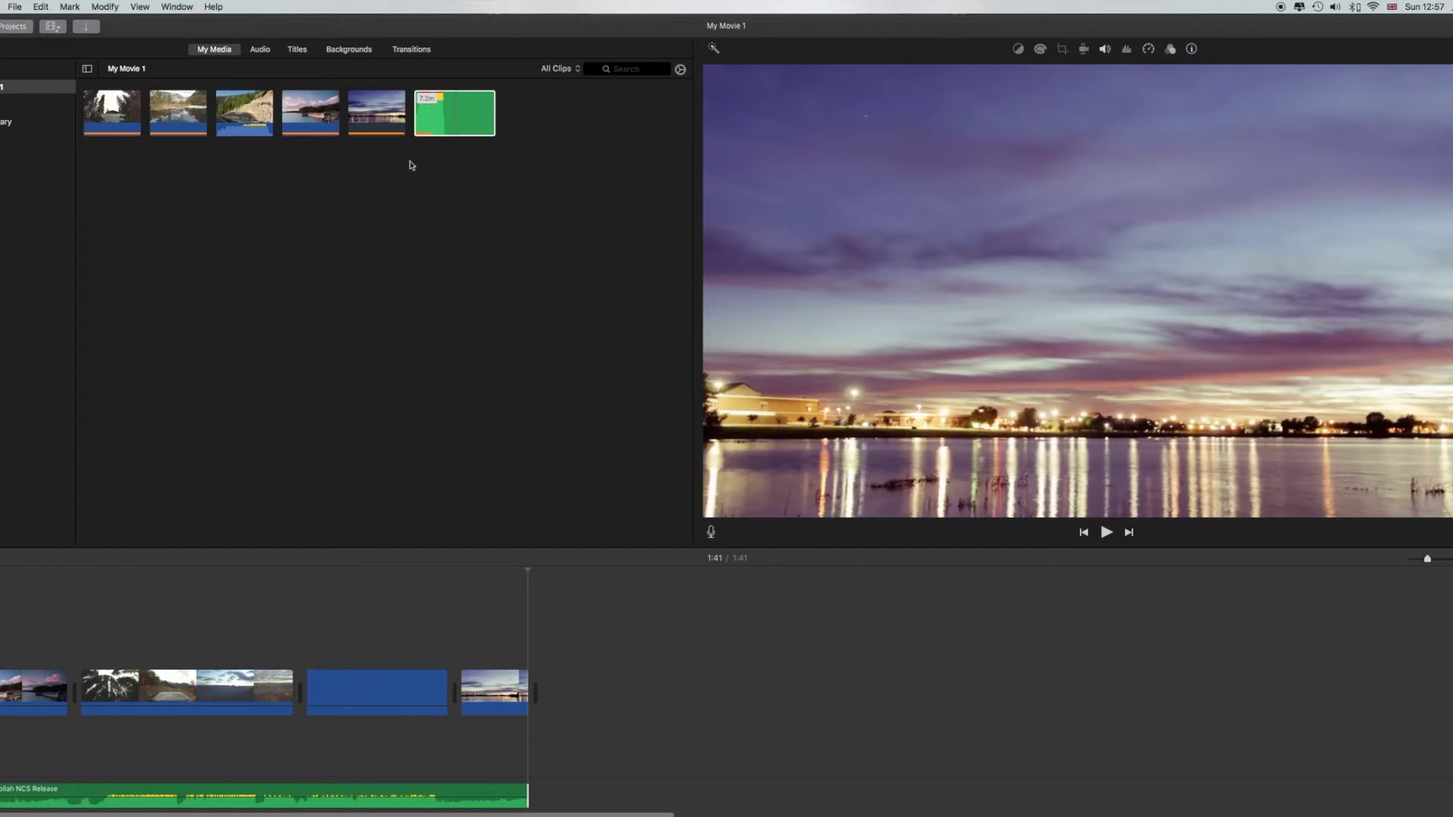
Delete the NCS music from the timeline and the media browser, then switch to Adobe Audition.
left_click(503, 804)
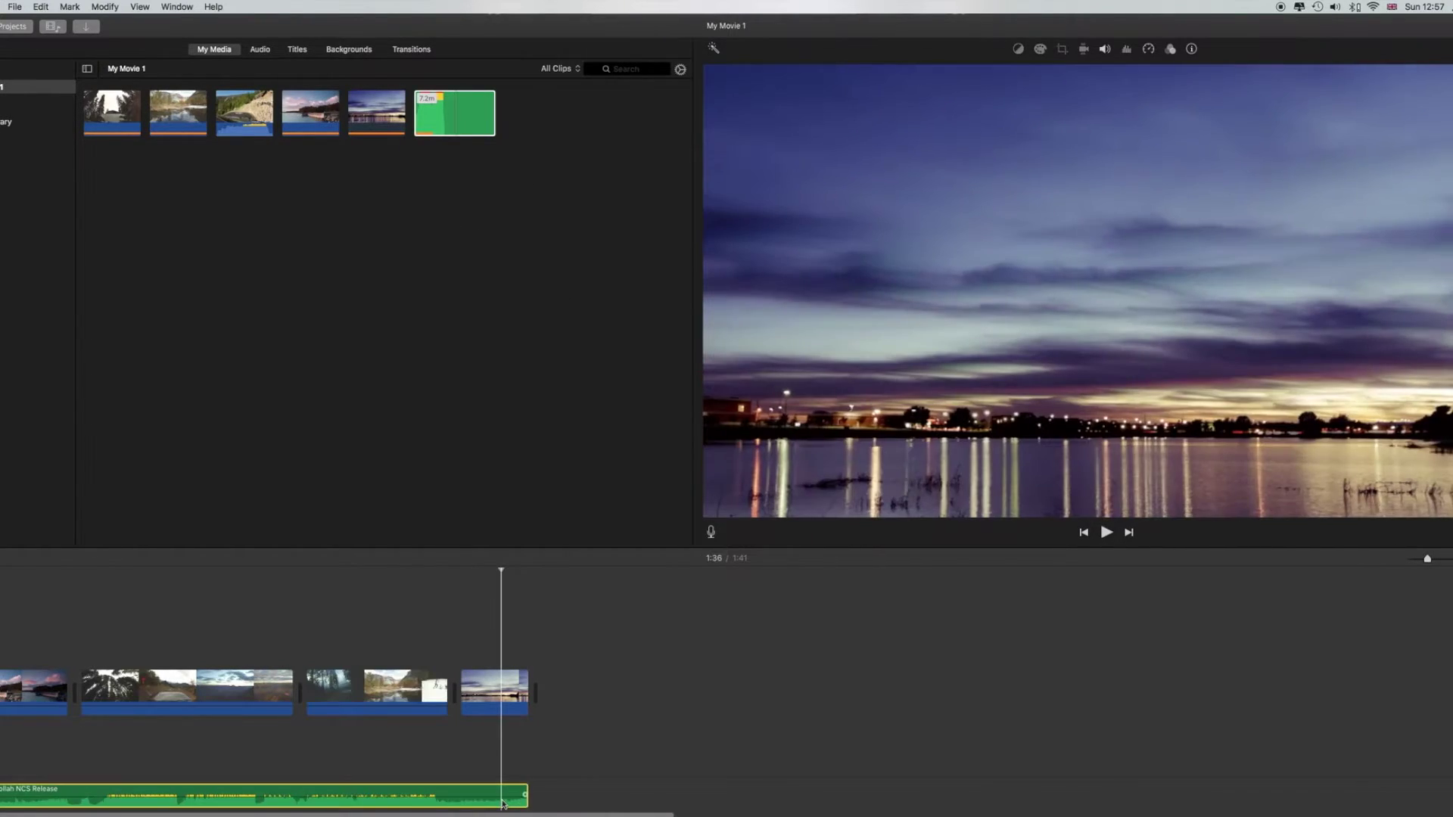
key("BackSpace")
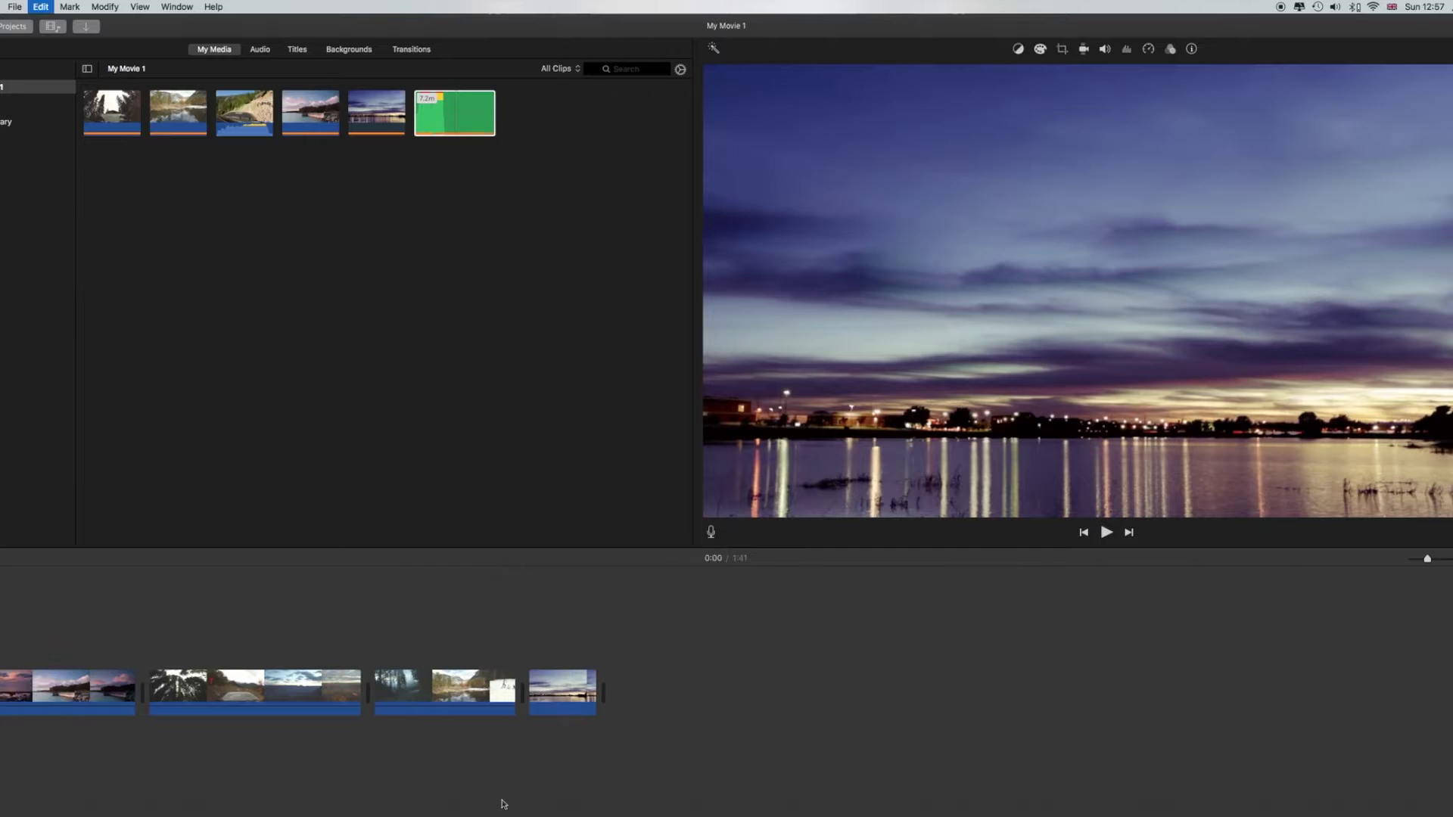
key("super+BackSpace")
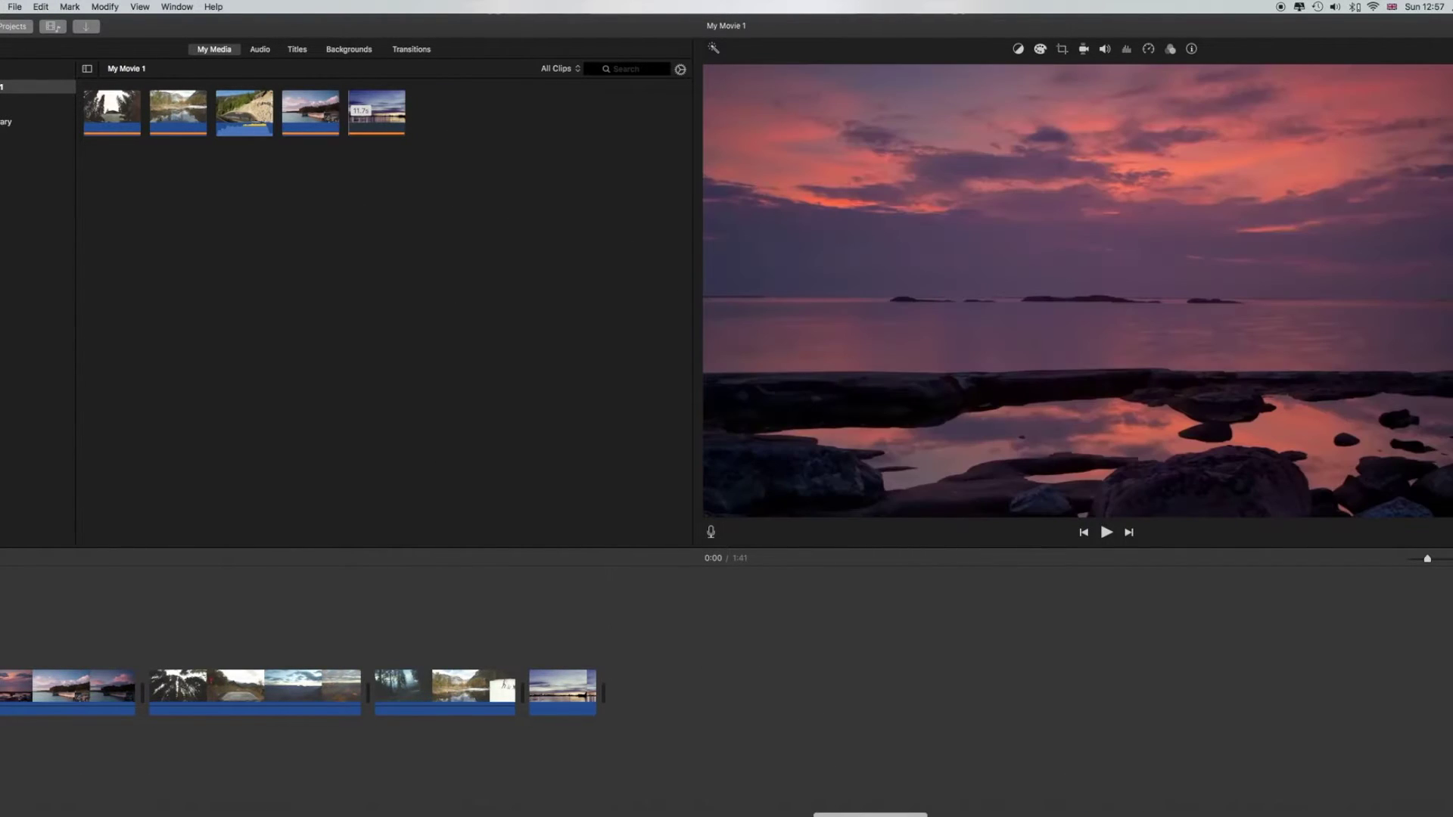
left_click(896, 814)
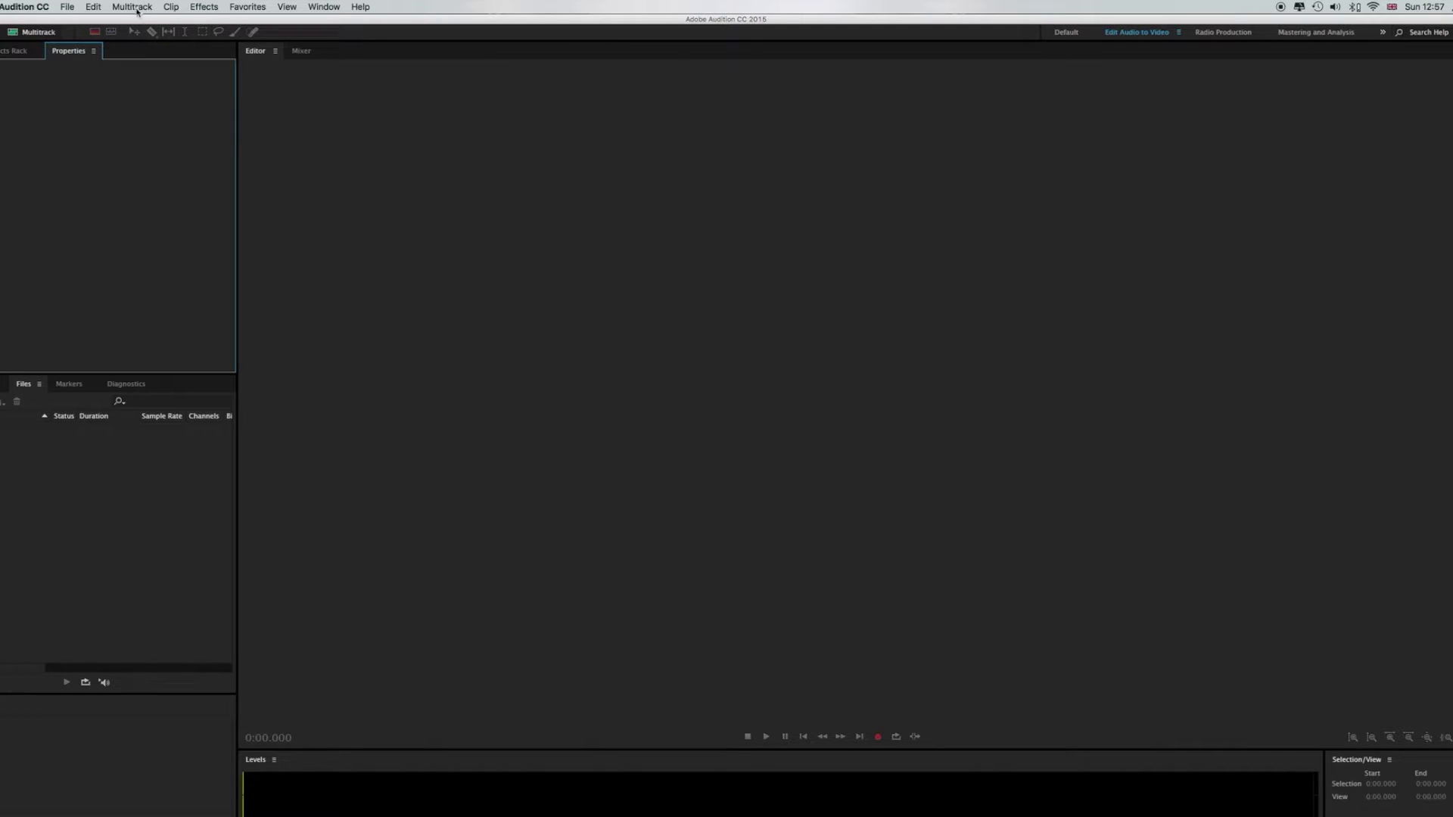
Open Disfigure Hollah NCS Release.mp3 from the Desktop in Audition's waveform editor.
left_click(72, 10)
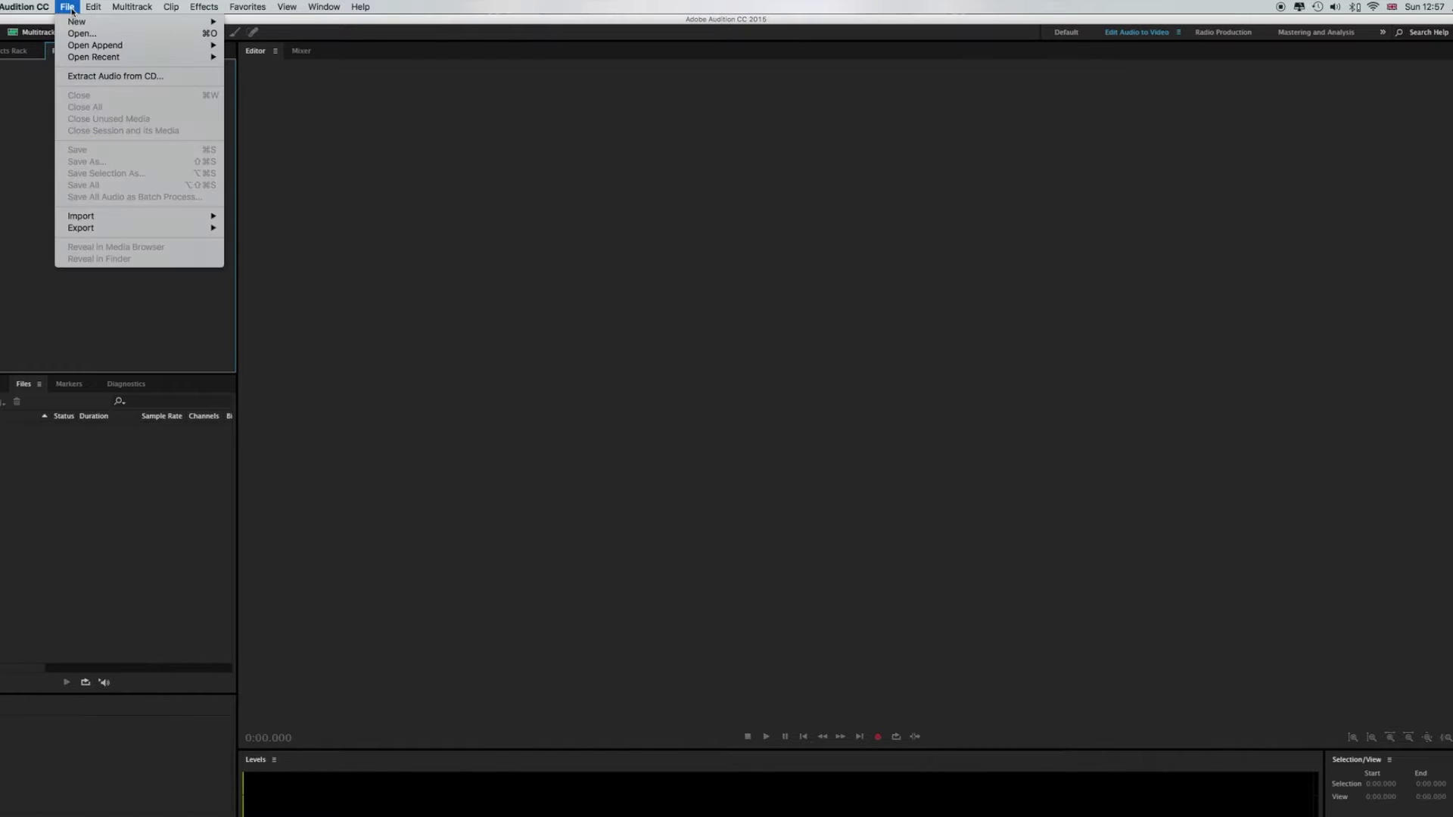
mouse_move(77, 26)
mouse_move(119, 227)
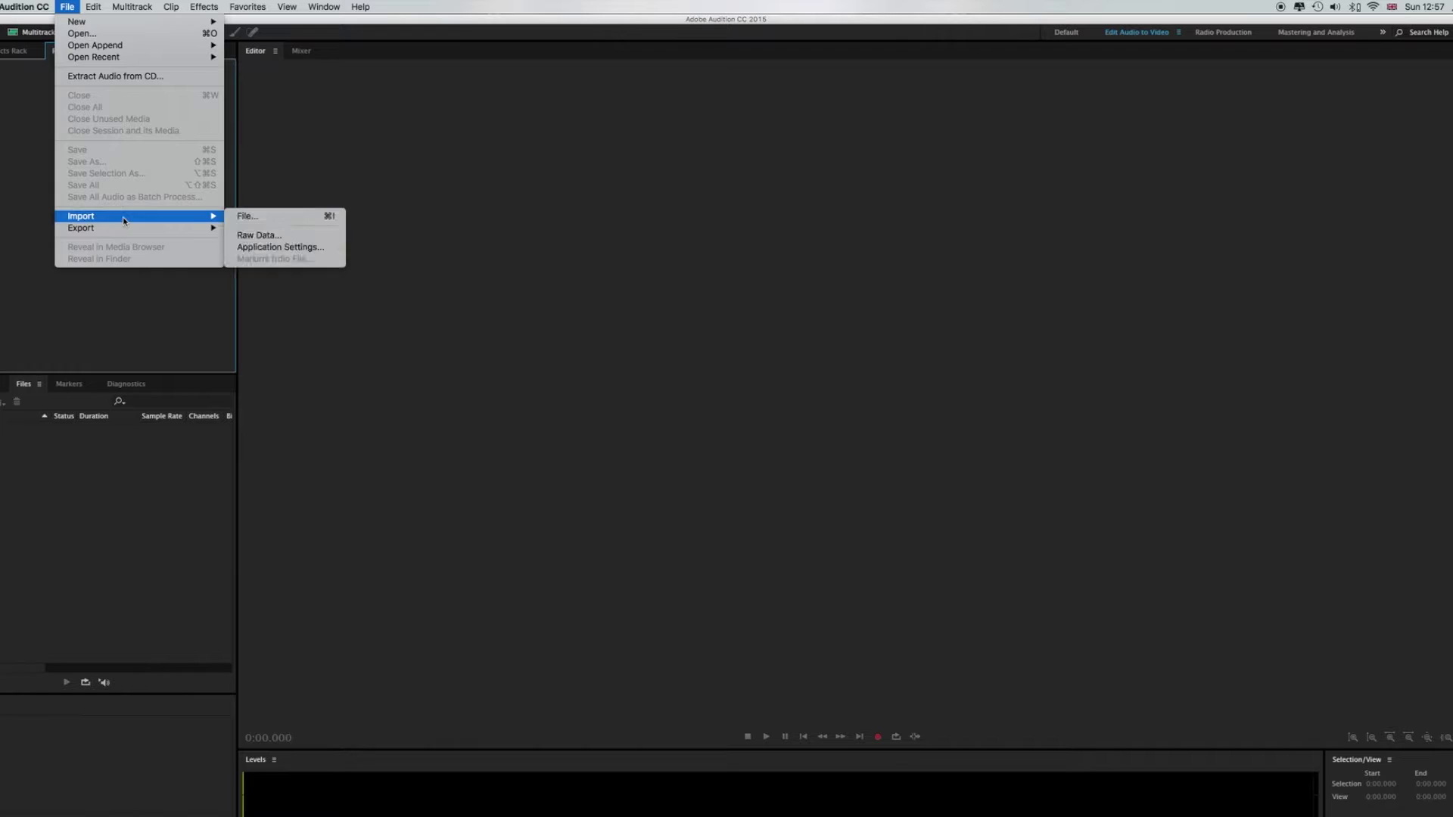
left_click(249, 218)
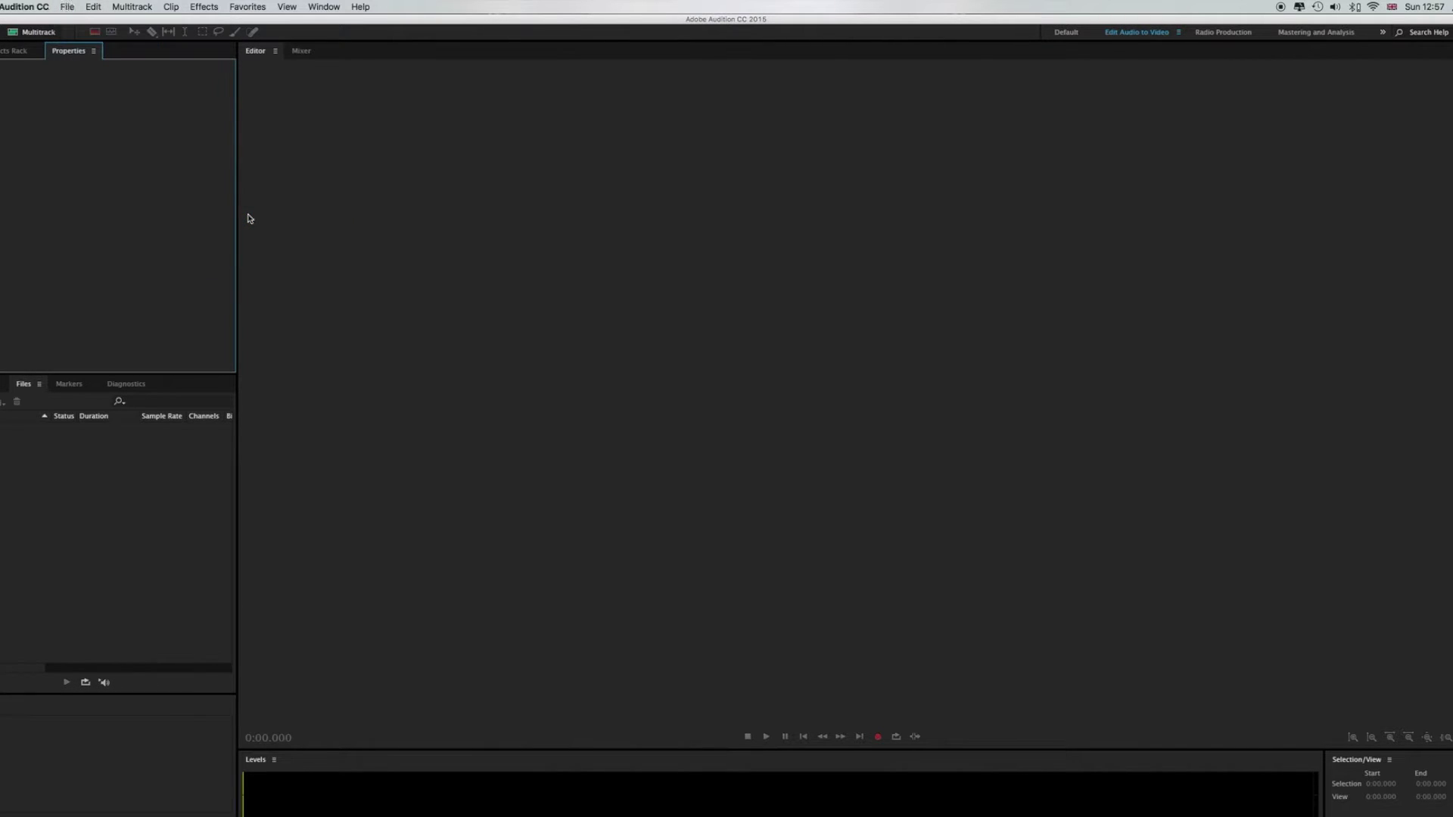
left_click(689, 219)
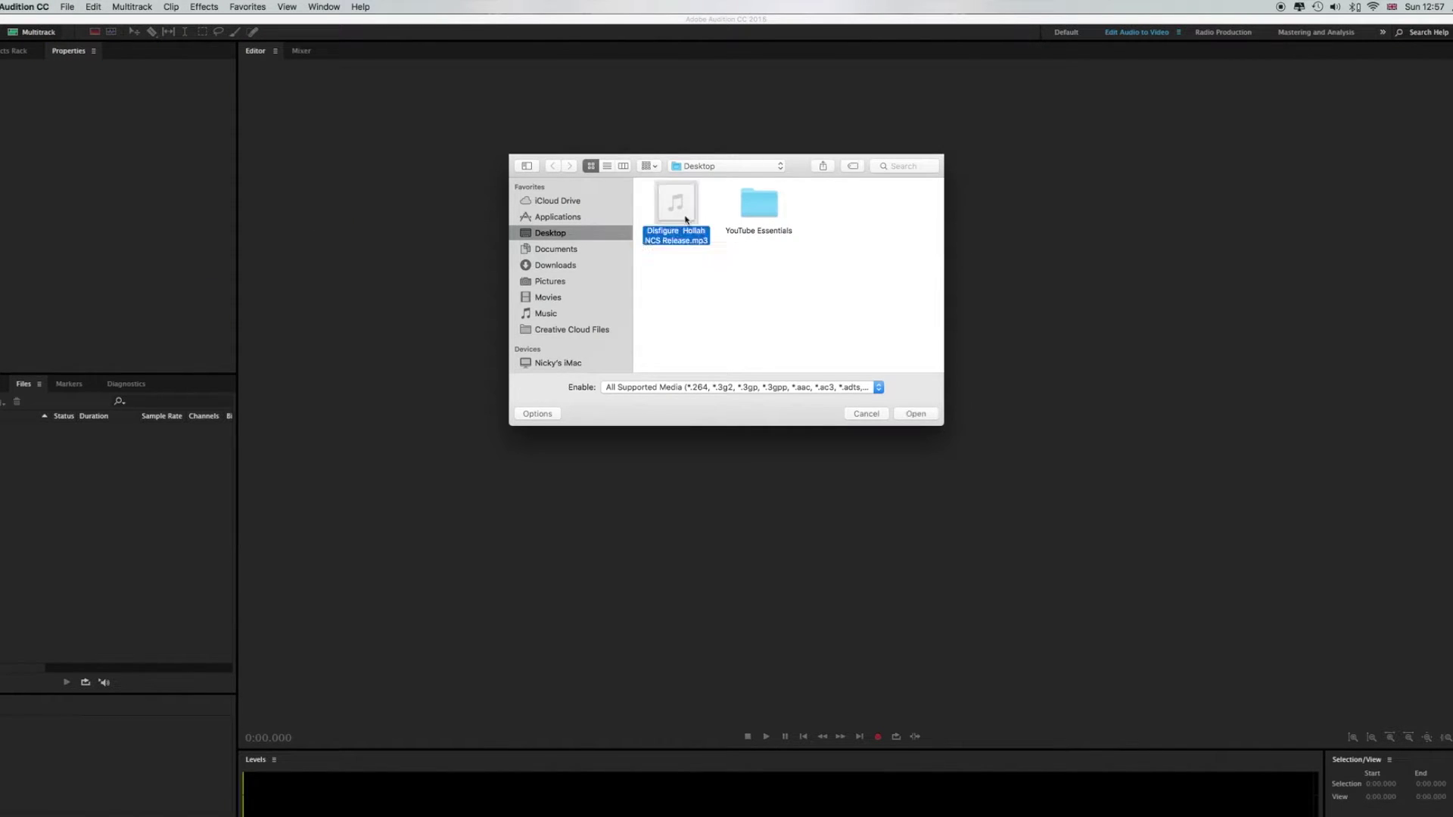
left_click(709, 279)
left_click(688, 224)
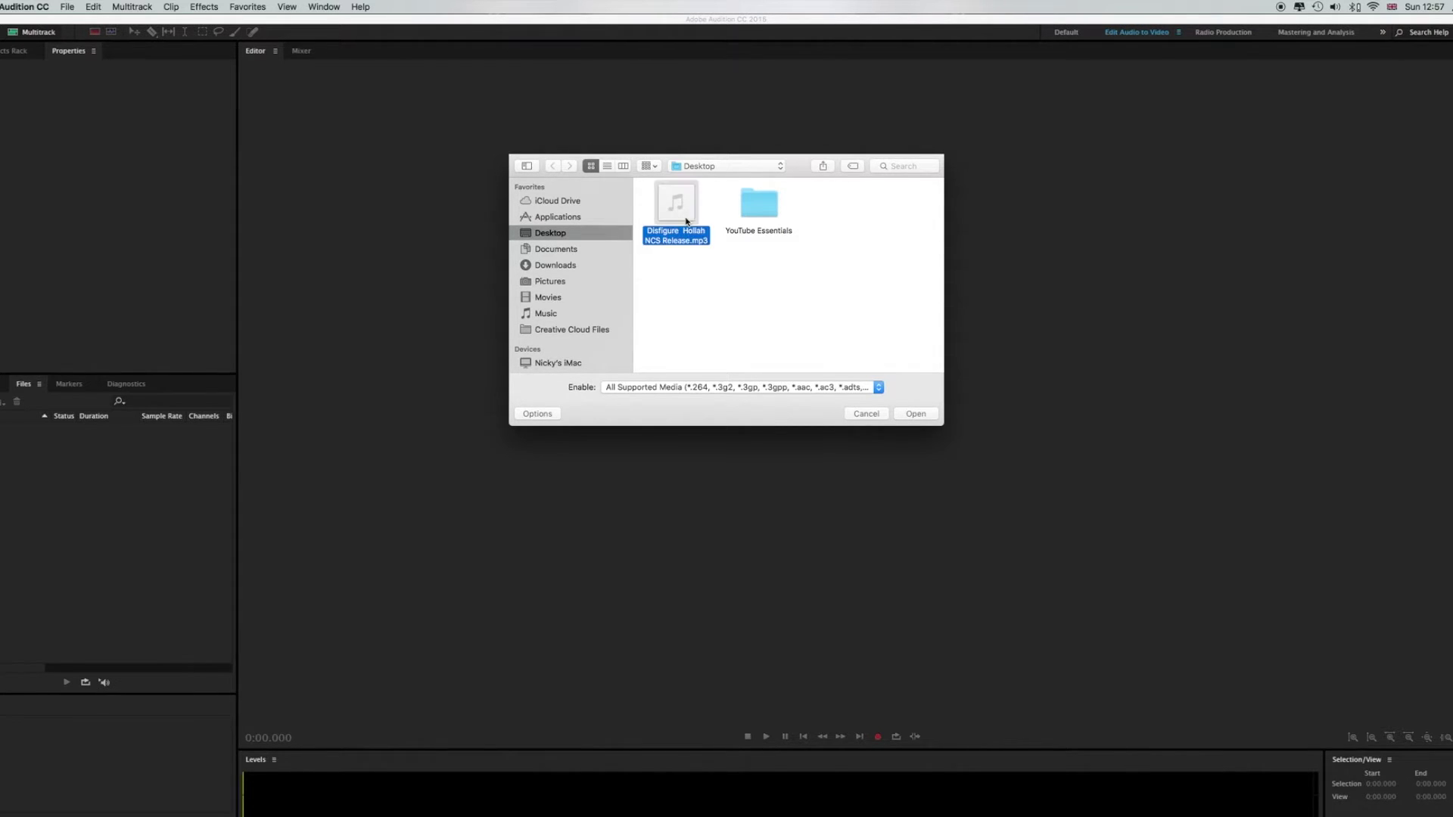
left_click(915, 413)
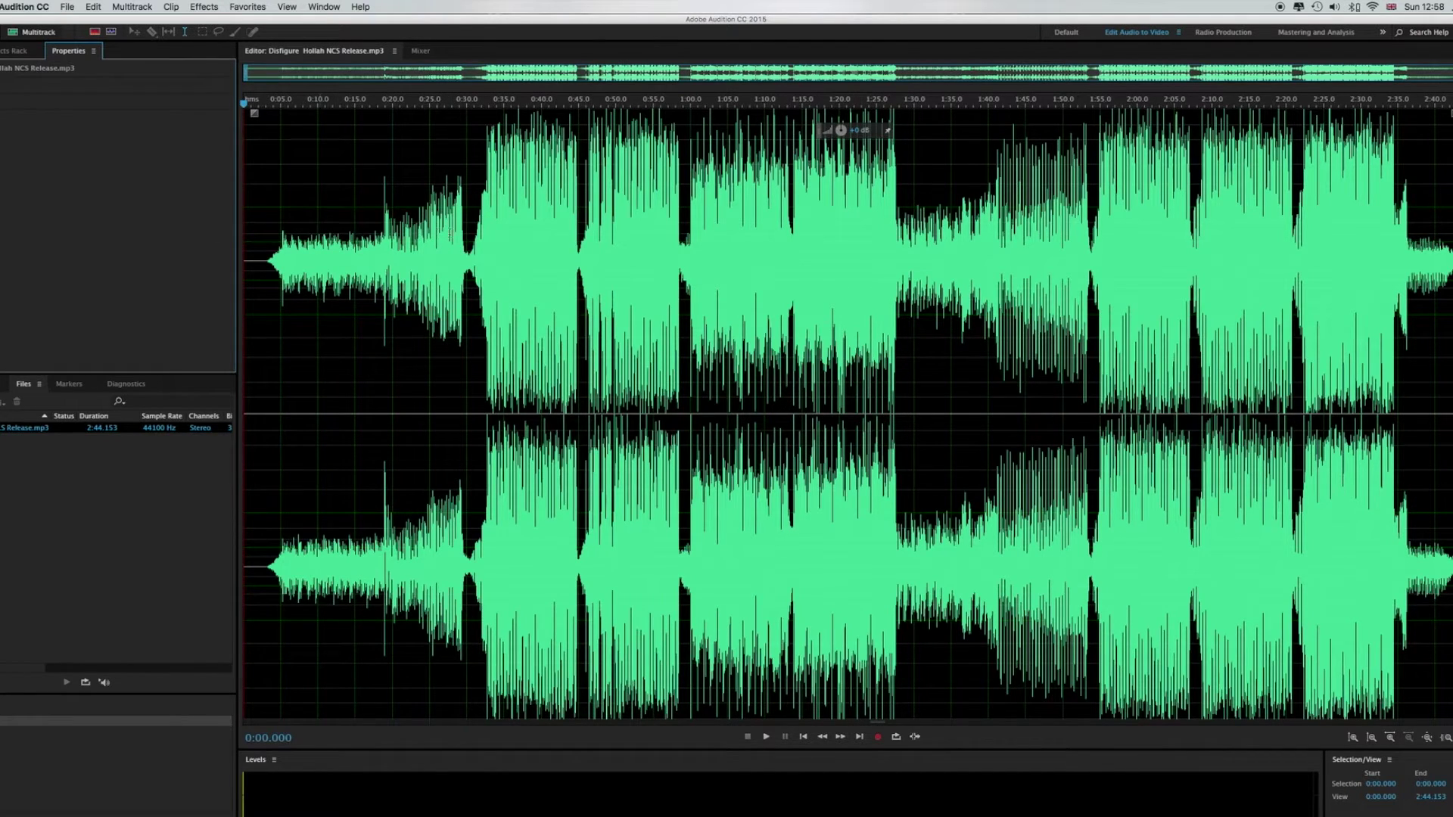
Clear the waveform selection and create a new multitrack session named 'tut'.
left_click_drag(407, 231, 817, 236)
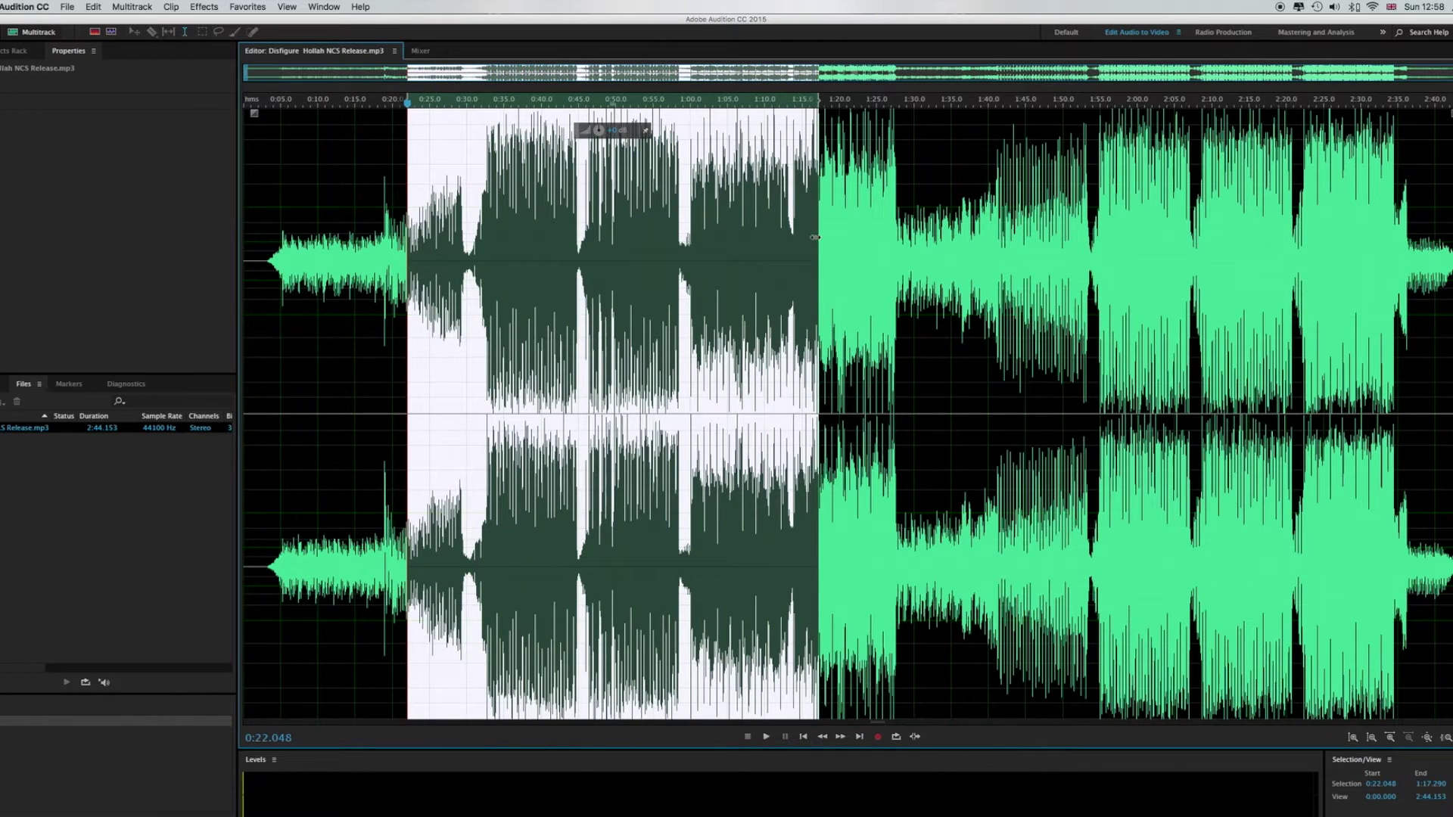
left_click(312, 216)
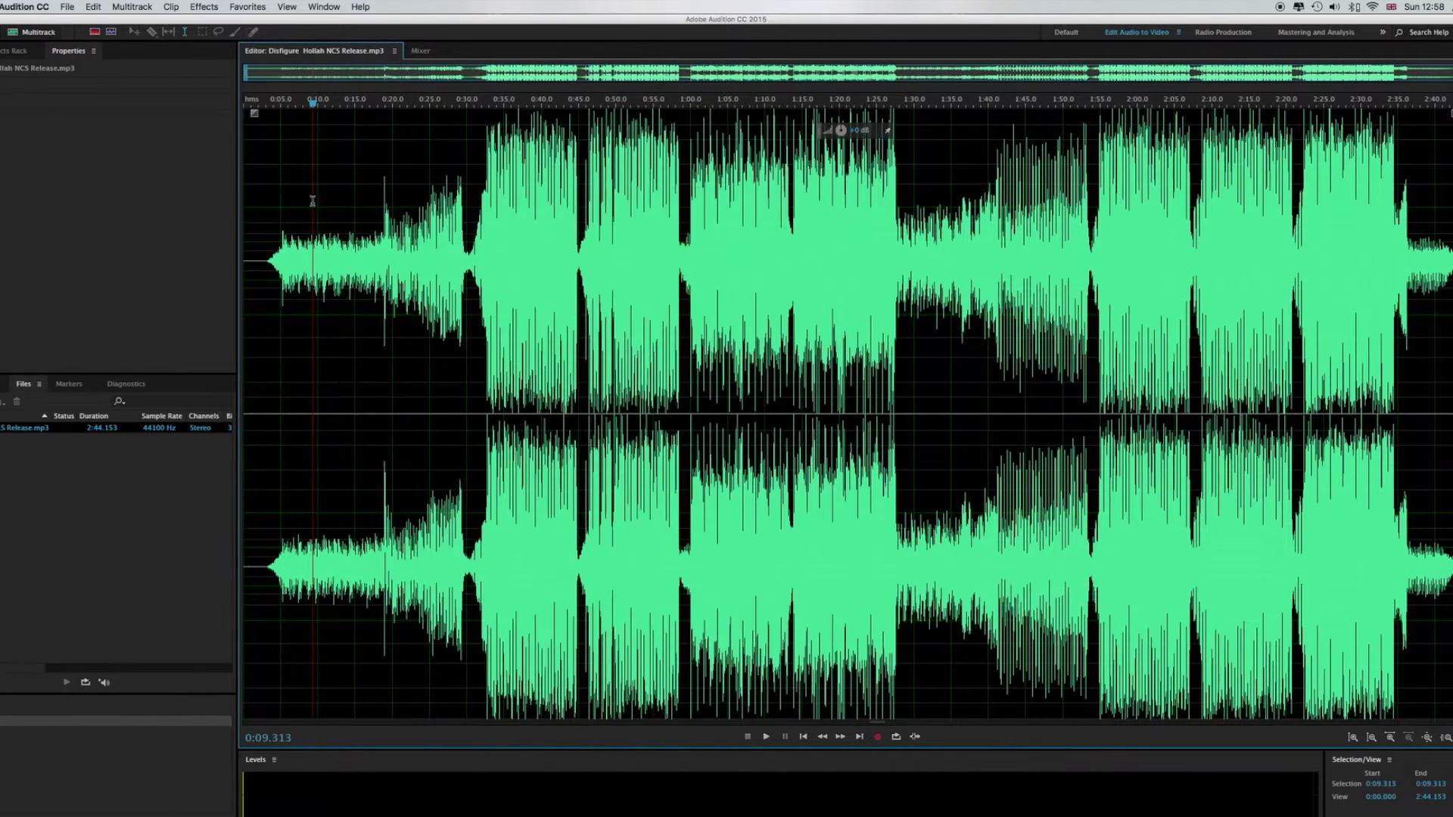
left_click(39, 32)
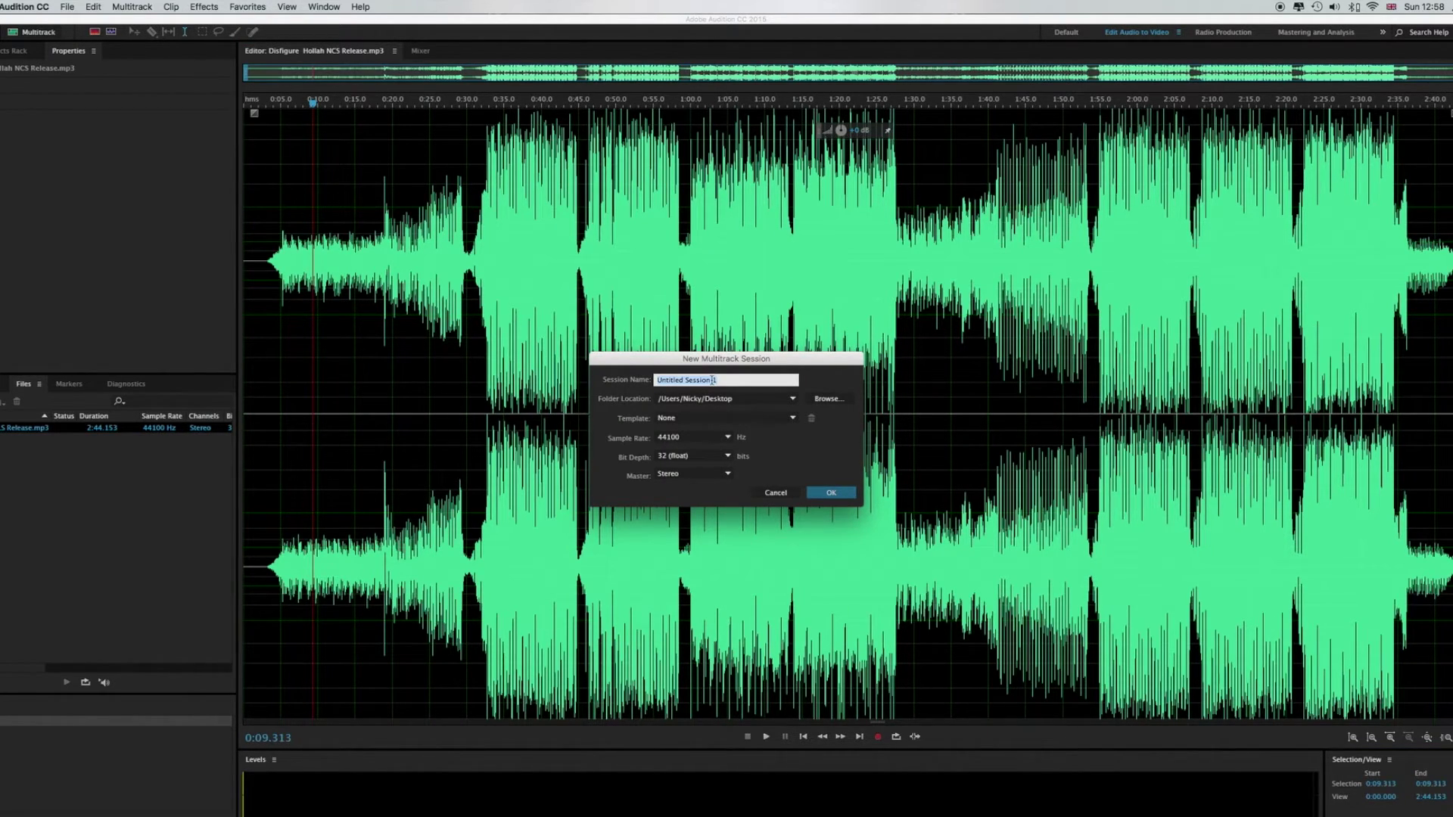
type("tut")
left_click(831, 494)
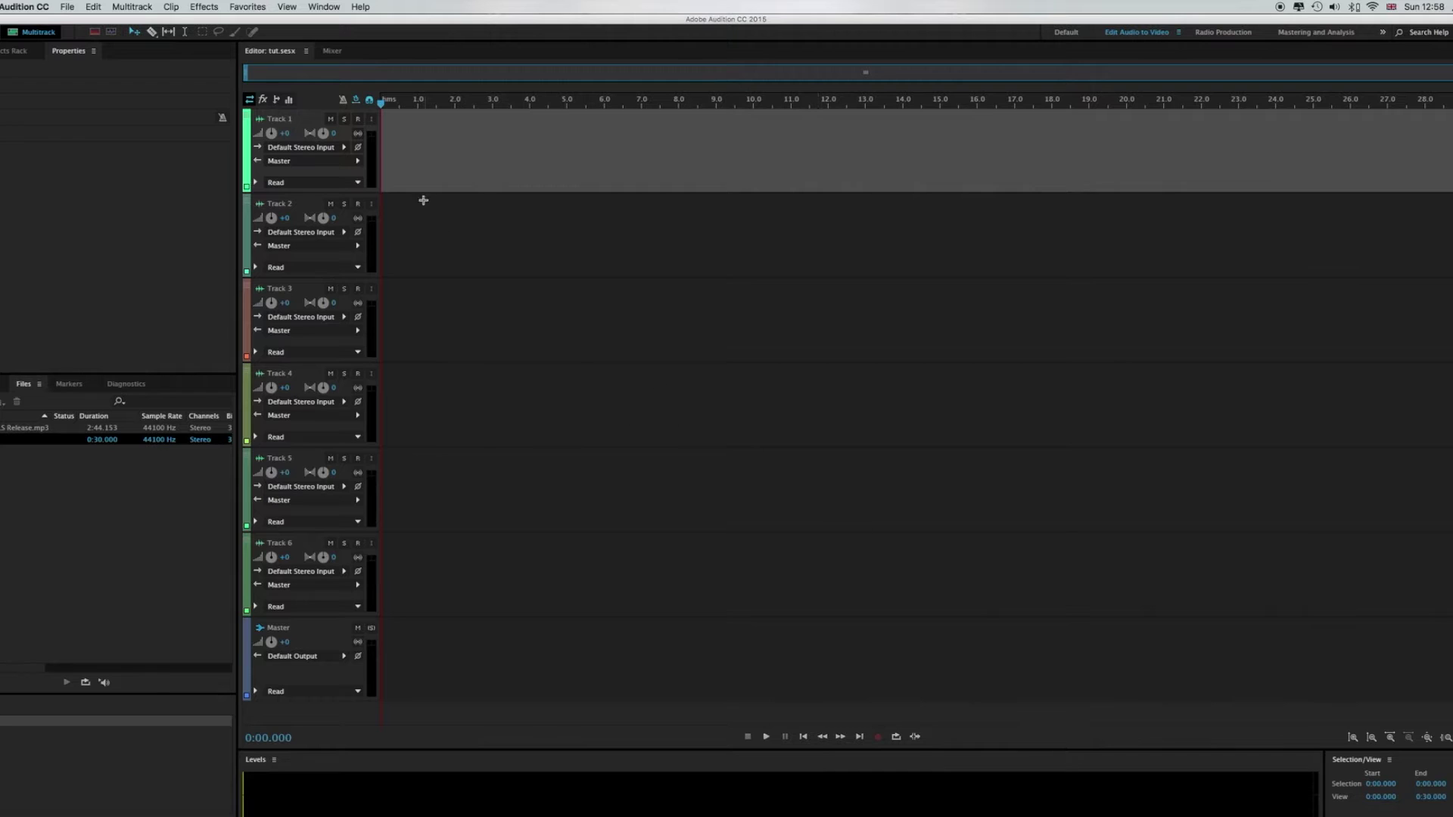
Drop the song onto Track 1 and remix it to a 1:36.00 target duration.
left_click_drag(16, 434, 381, 163)
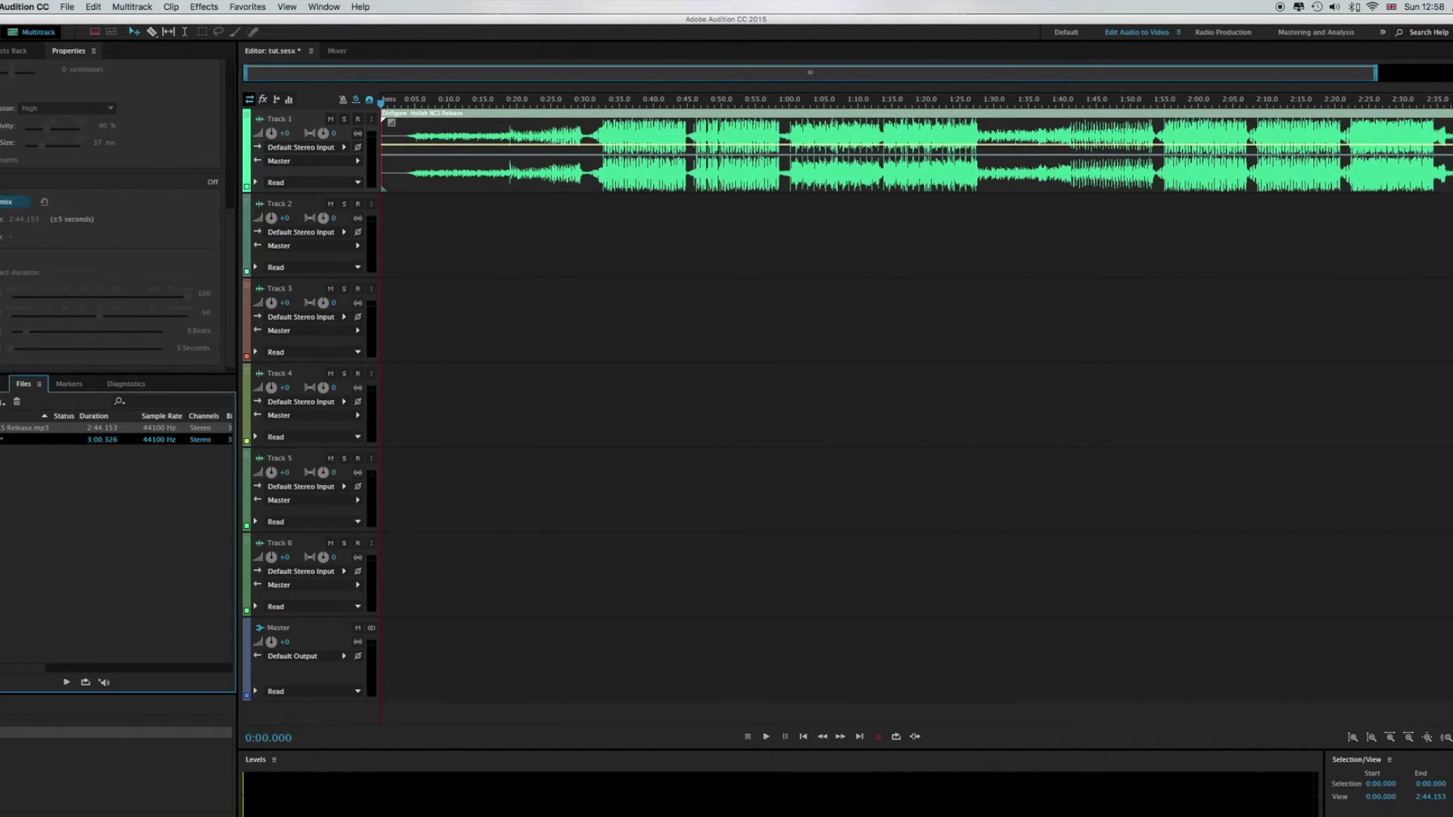
left_click(15, 201)
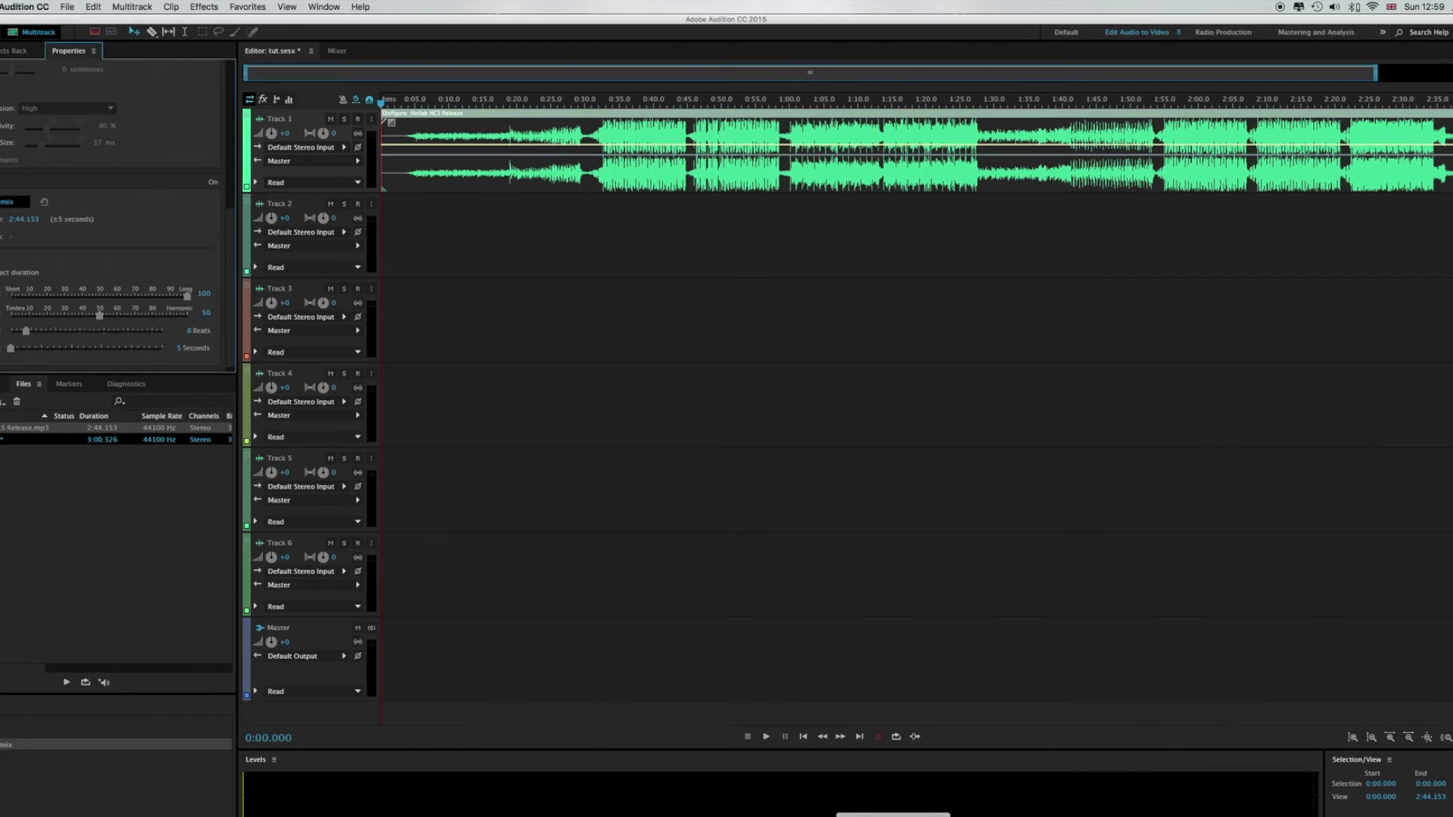
left_click(28, 219)
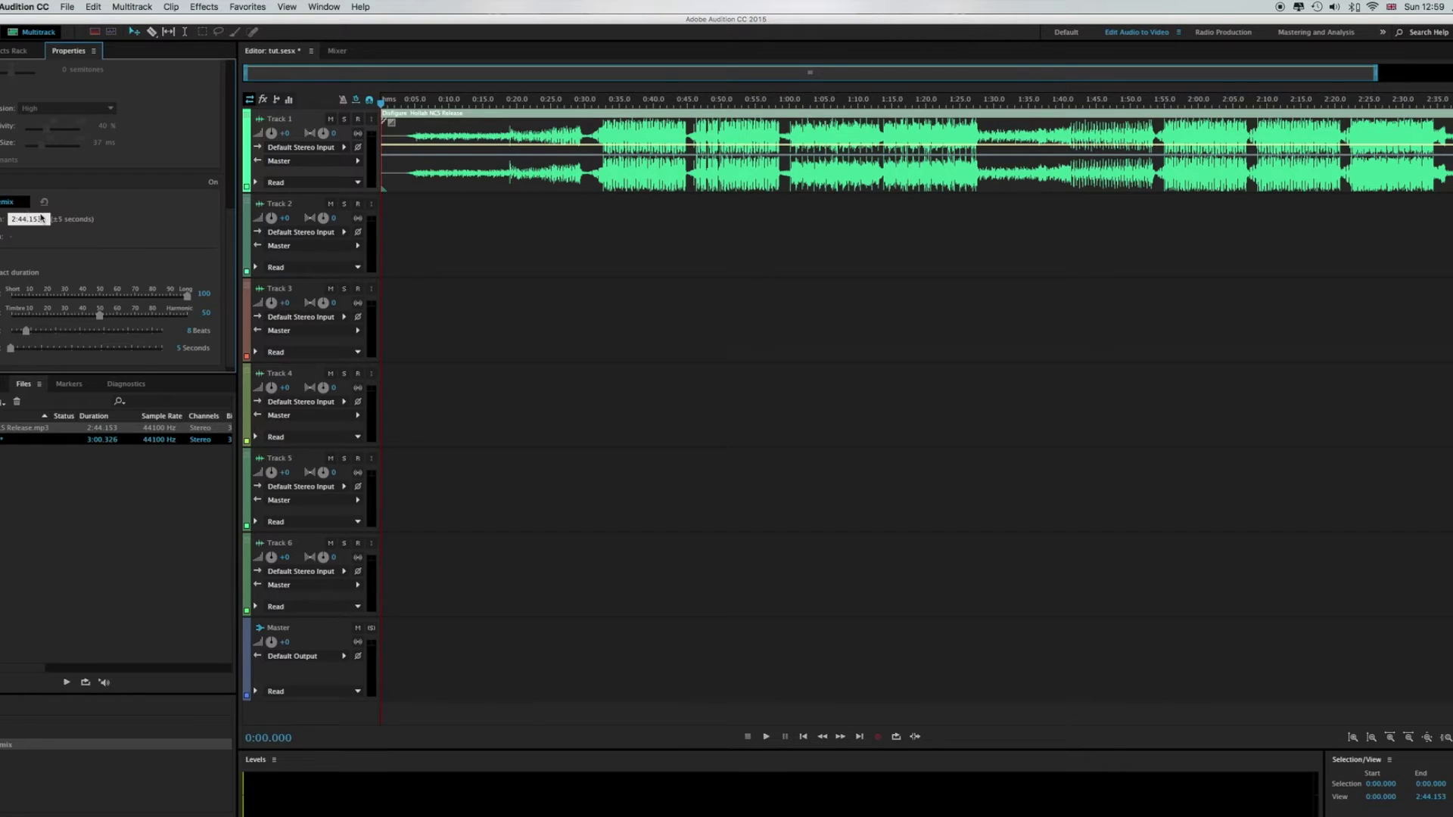
key("BackSpace")
key("BackSpace")
key("BackSpace")
key("BackSpace")
type(":36")
key("Delete")
type("1")
left_click(45, 218)
key("BackSpace")
key("BackSpace")
key("BackSpace")
key("BackSpace")
type(".00")
key("Return")
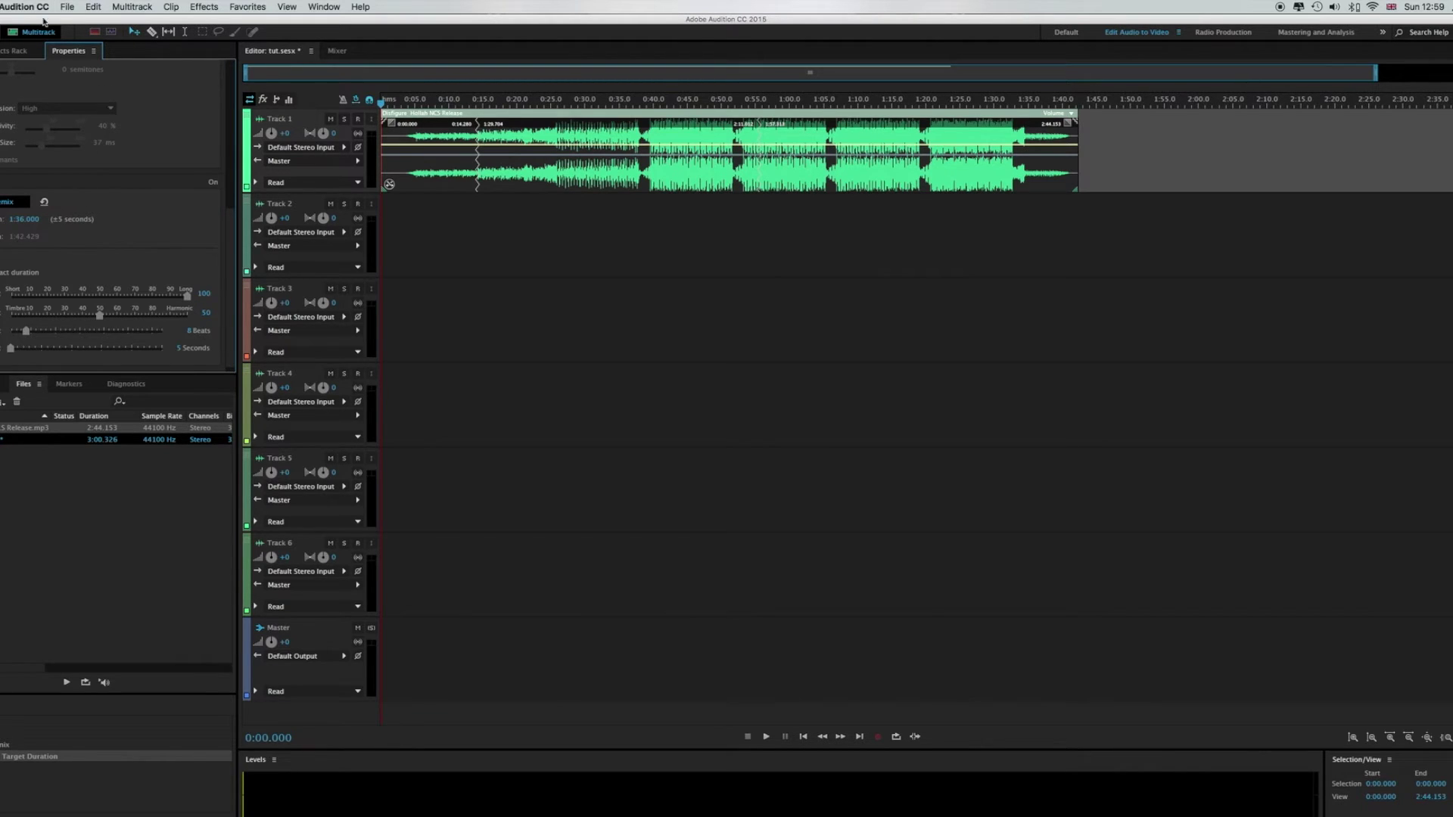
Export the entire session as the MP3 mixdown tut_mixdown.mp3 on the Desktop.
left_click(72, 8)
mouse_move(126, 229)
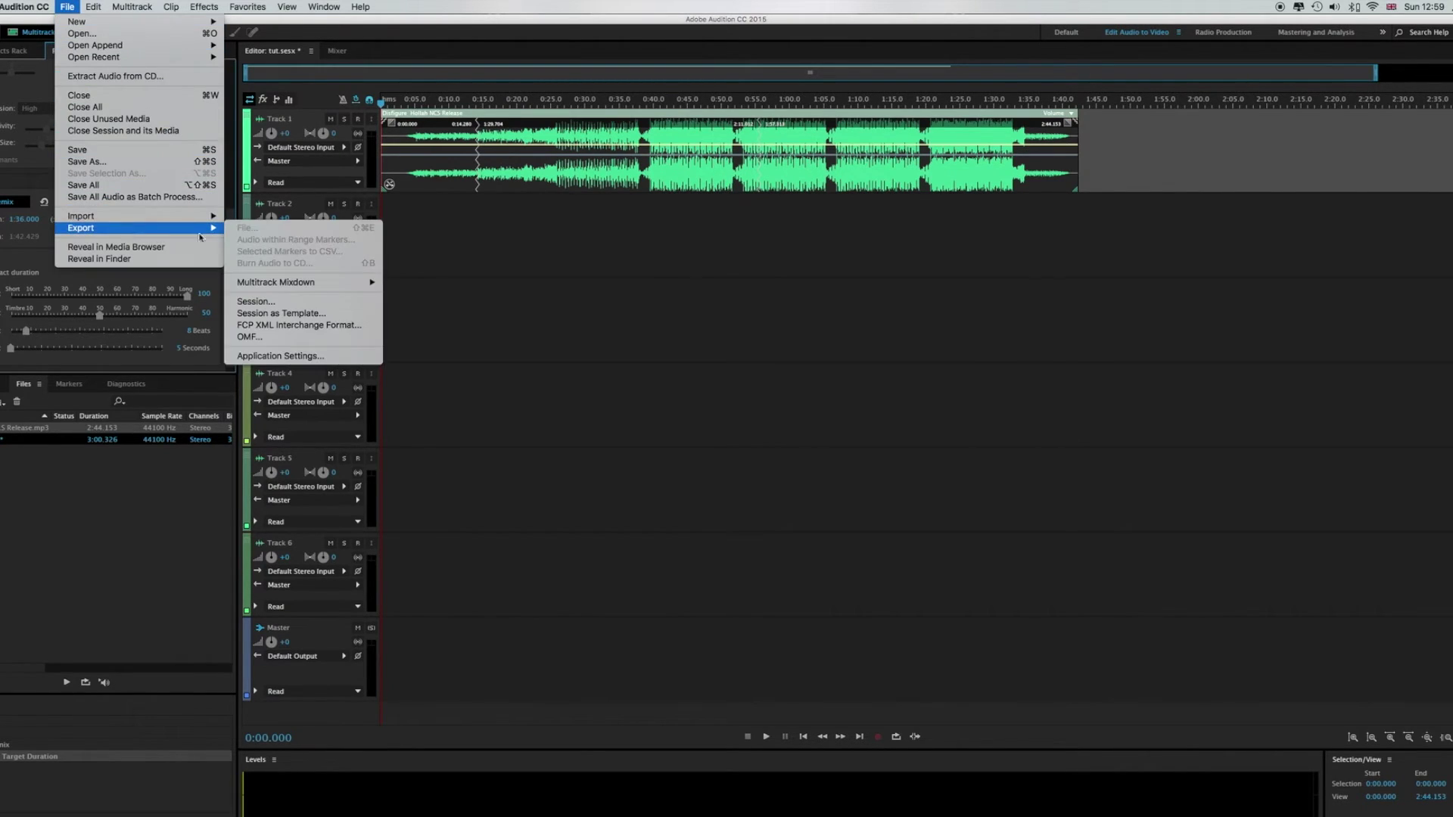
mouse_move(324, 286)
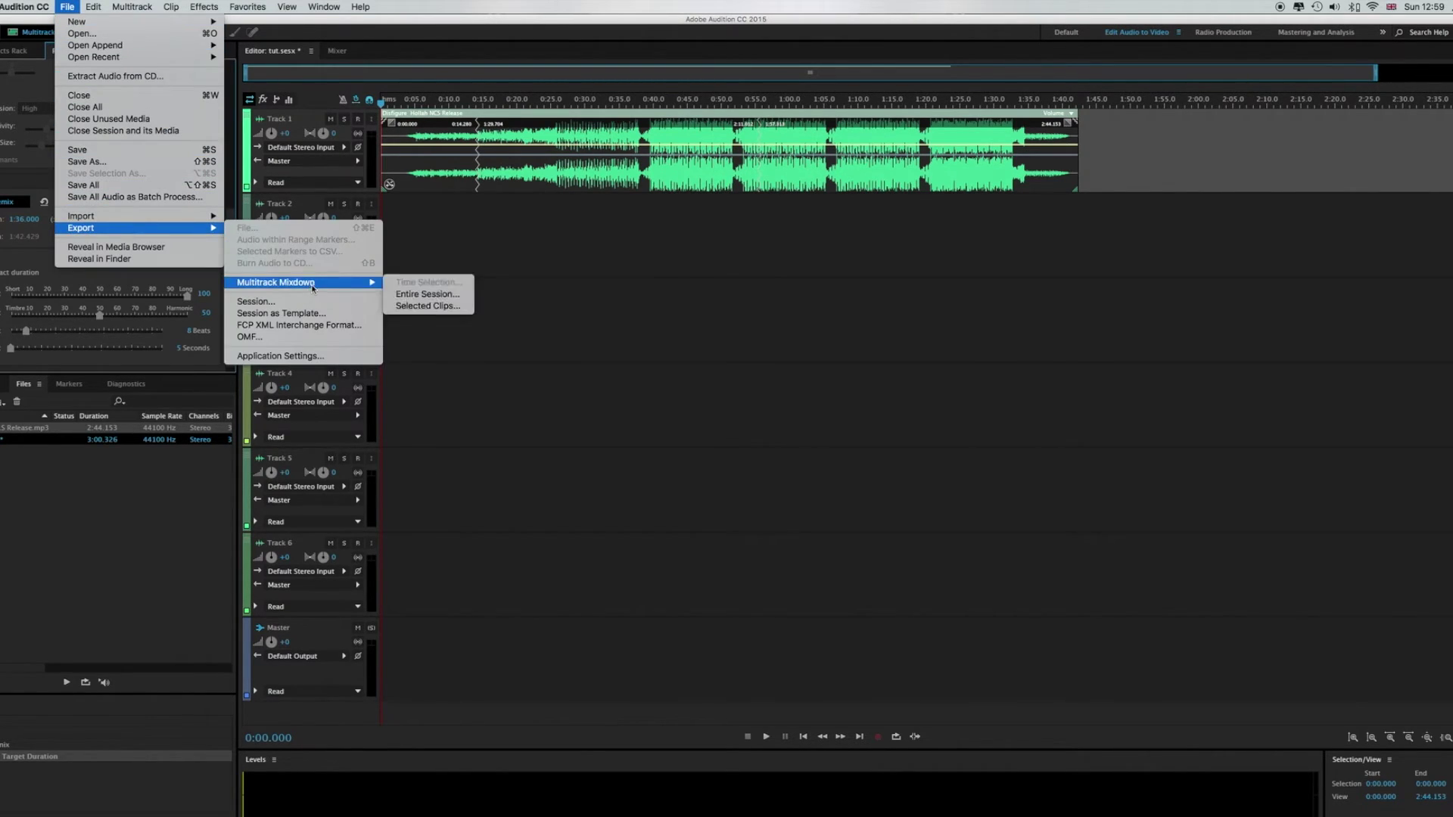
left_click(426, 294)
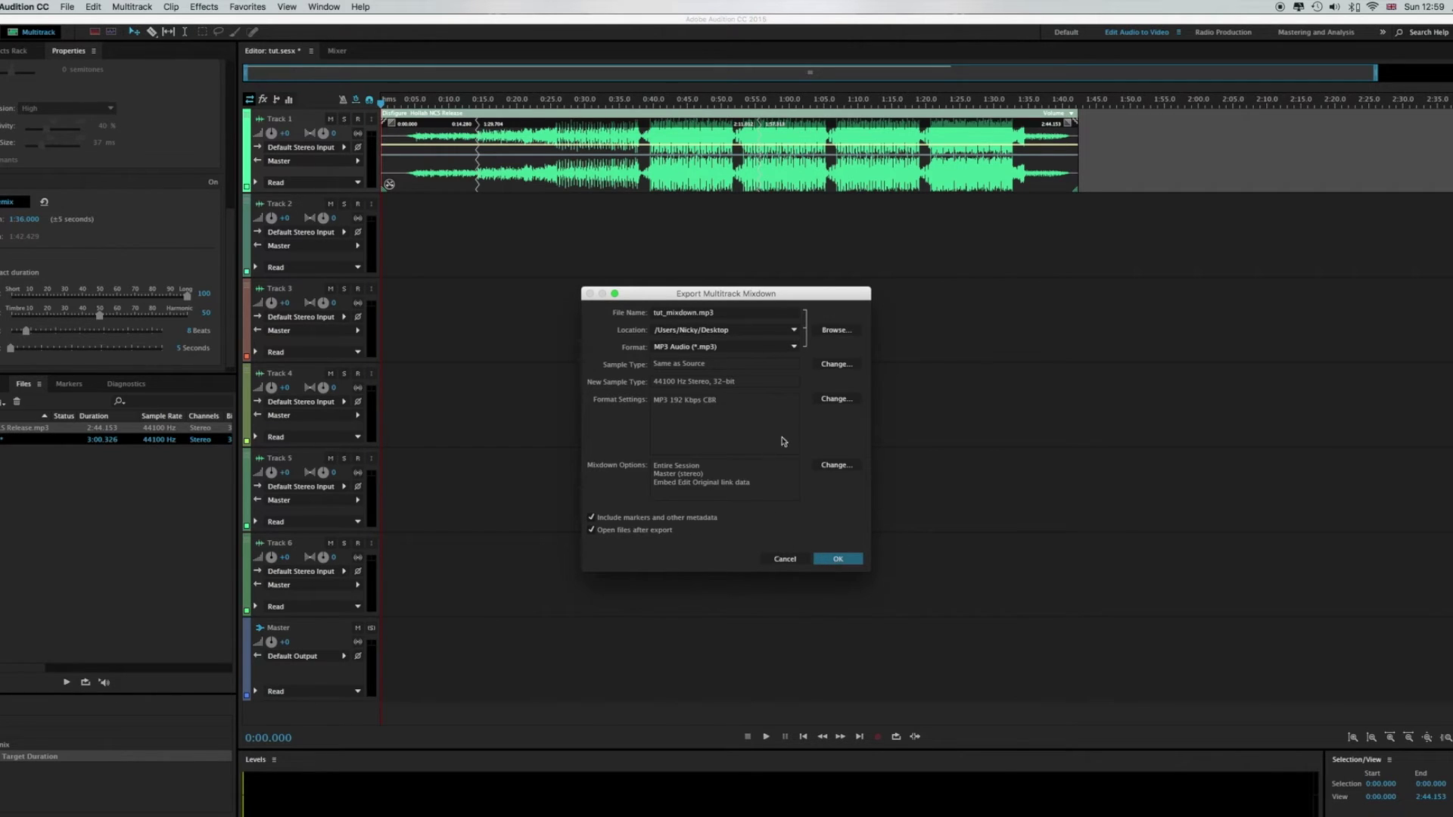
left_click(844, 558)
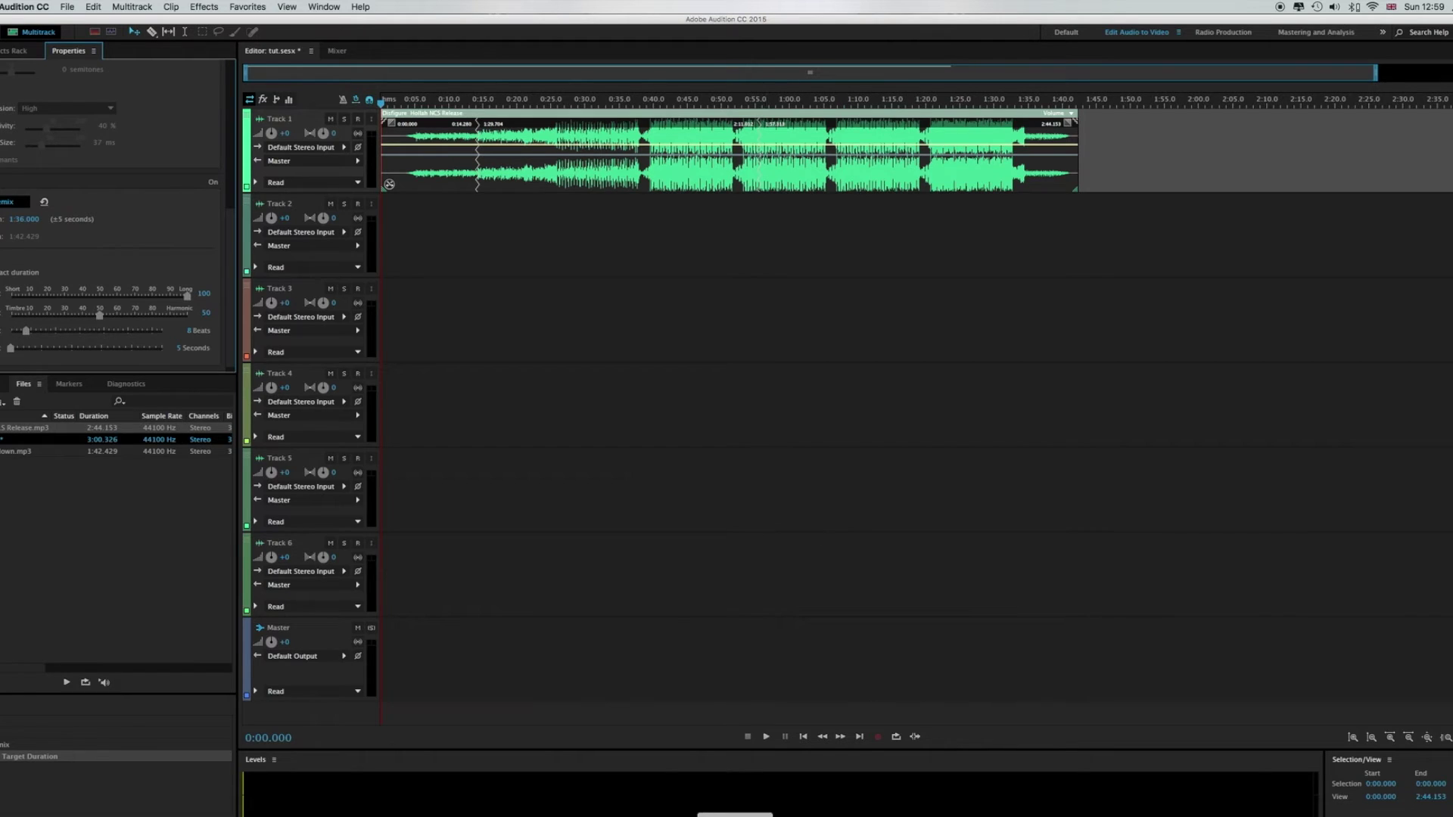
Back in iMovie, import tut_mixdown.mp3 into the project media.
mouse_move(658, 815)
left_click(650, 790)
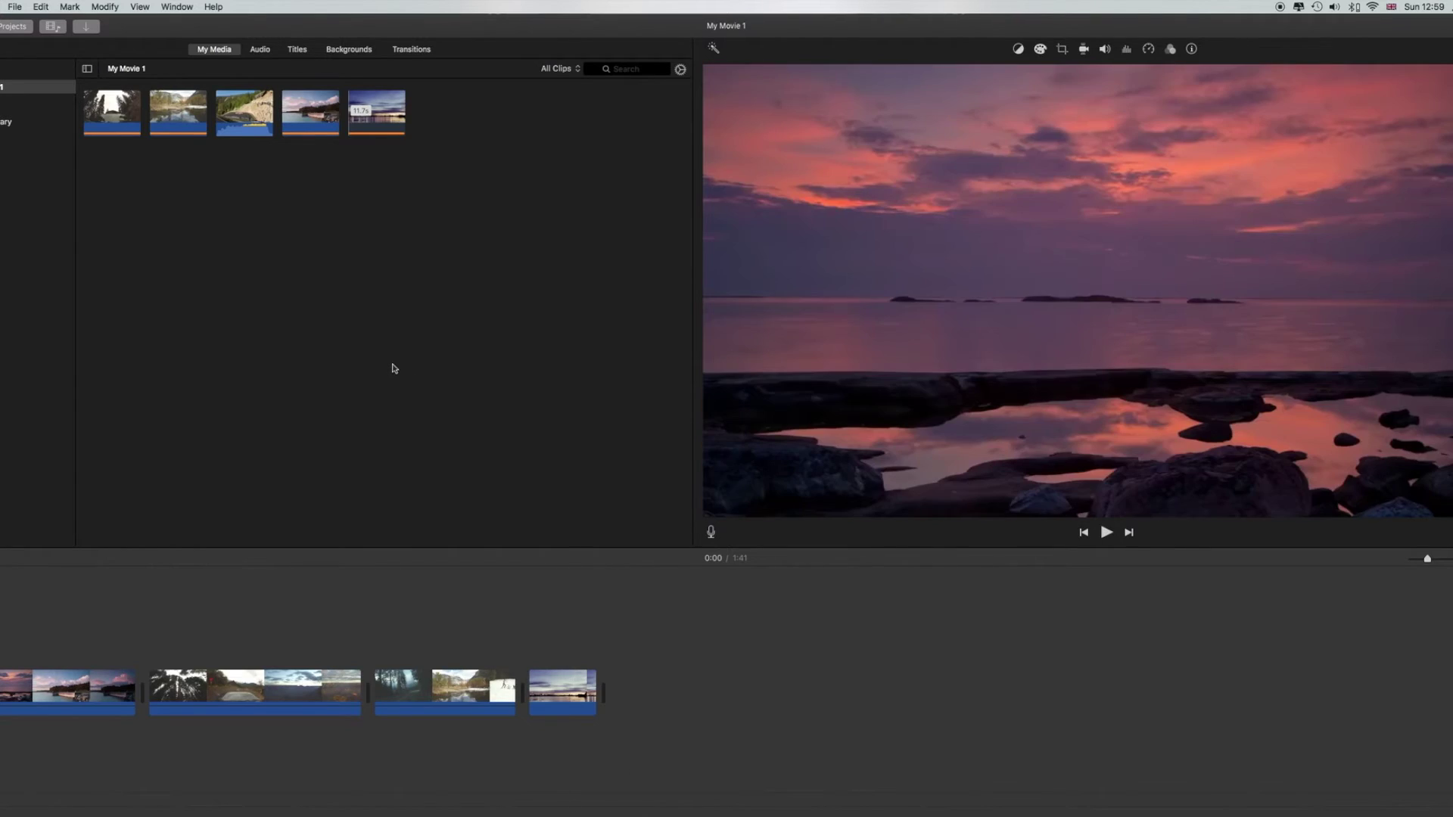
key("super+i")
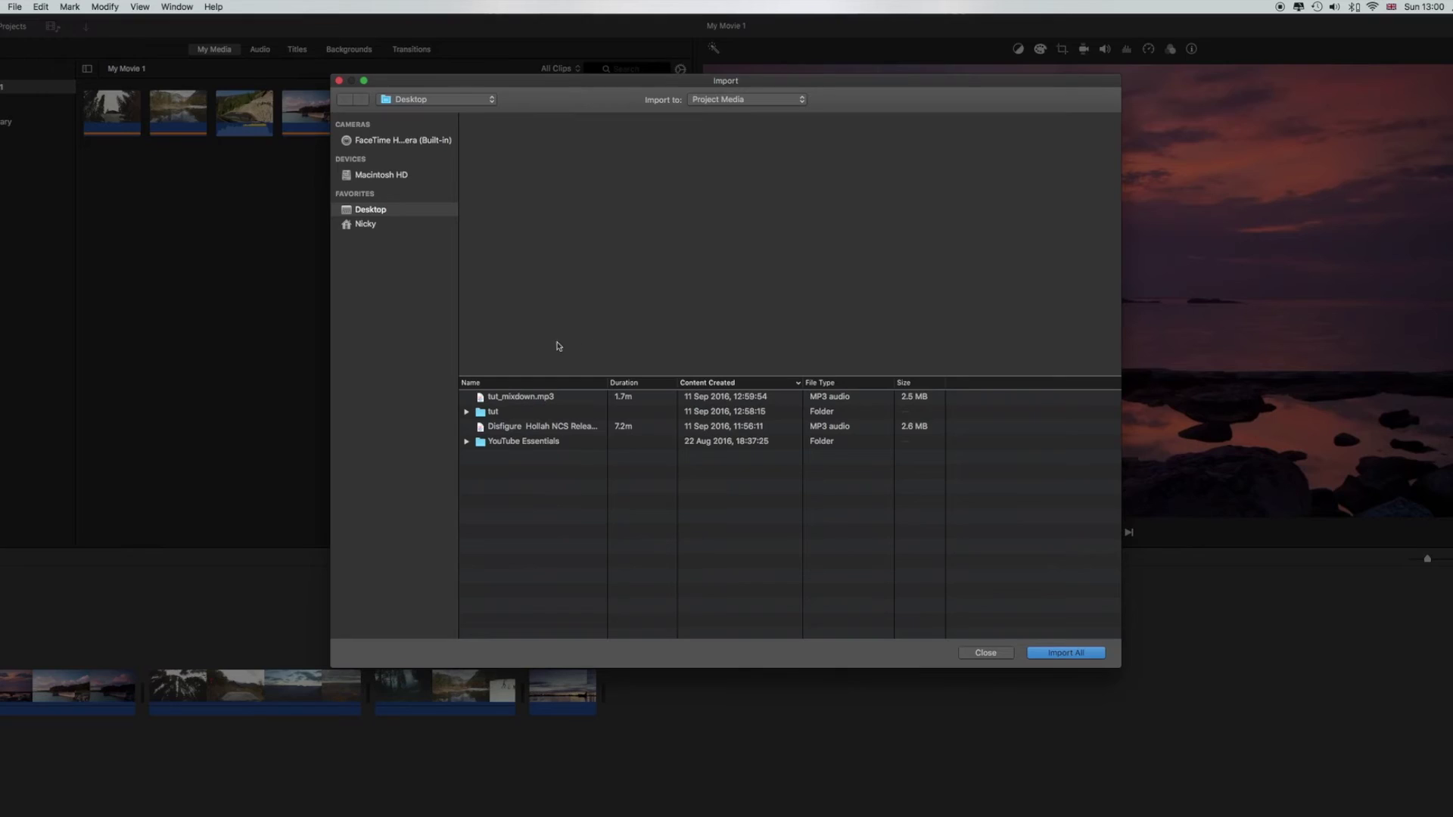
left_click(538, 397)
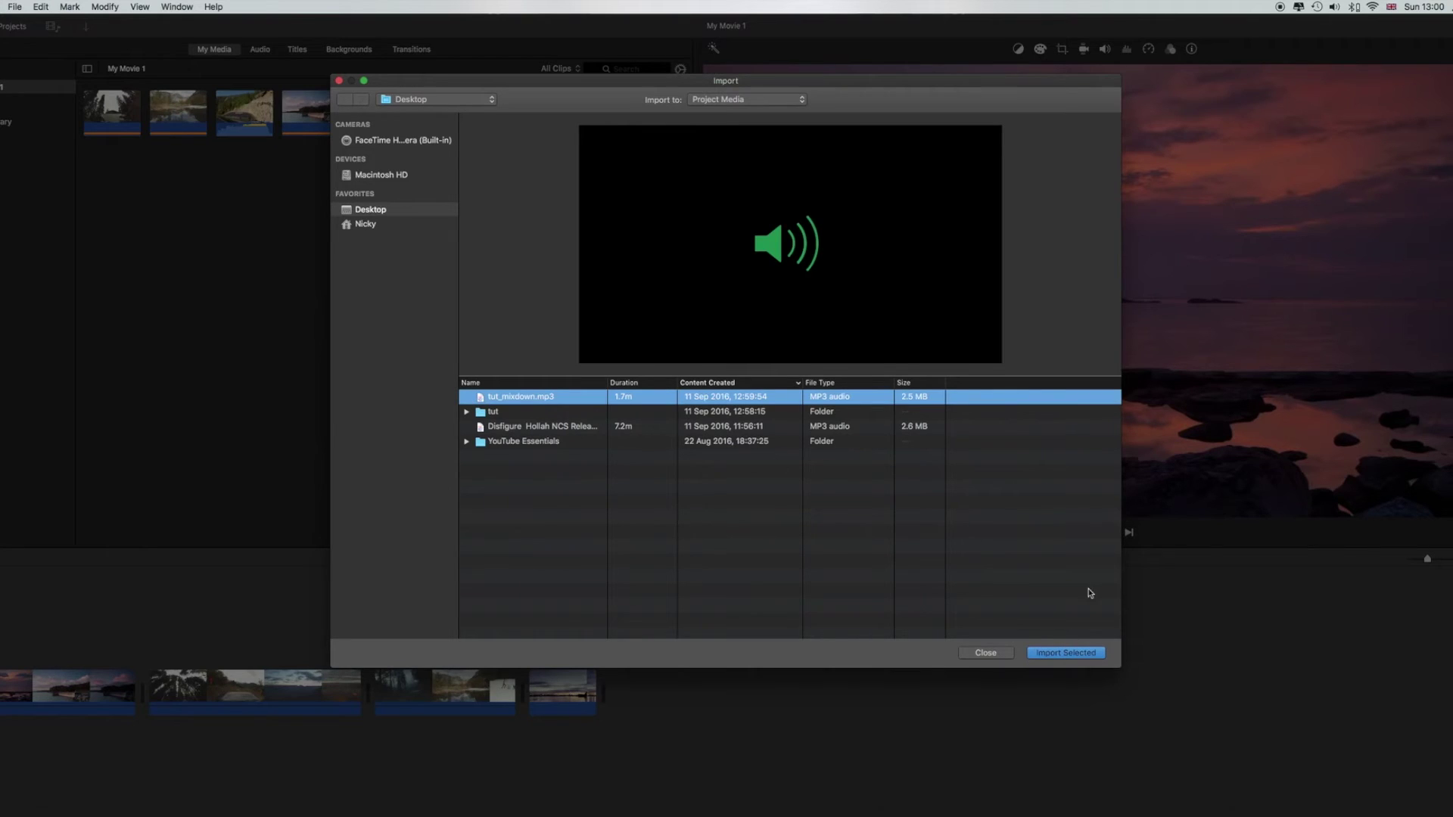
left_click(1074, 655)
Add tut_mixdown as background music and fade it out over its last 13.9 seconds.
left_click(457, 130)
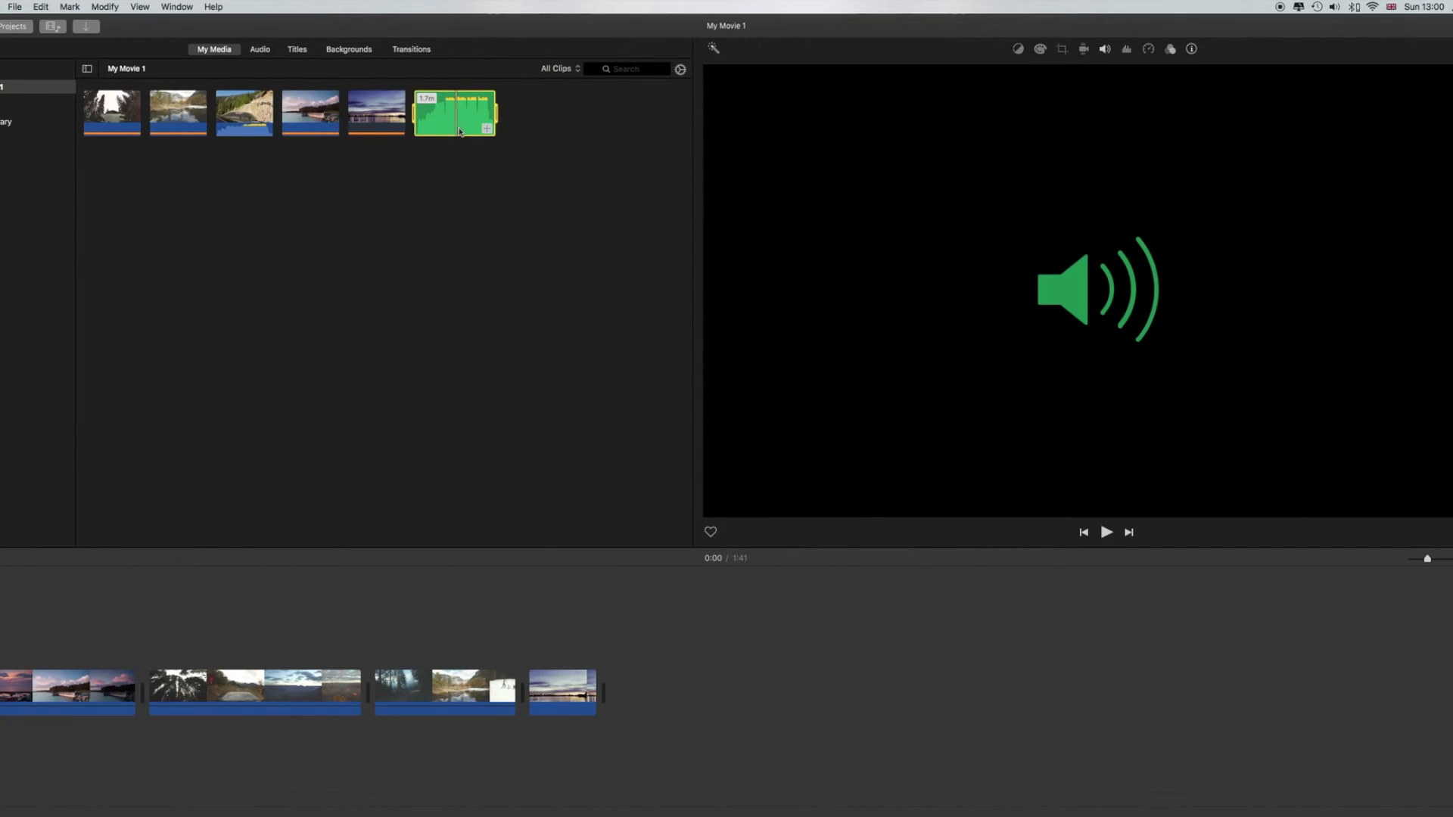
left_click(486, 130)
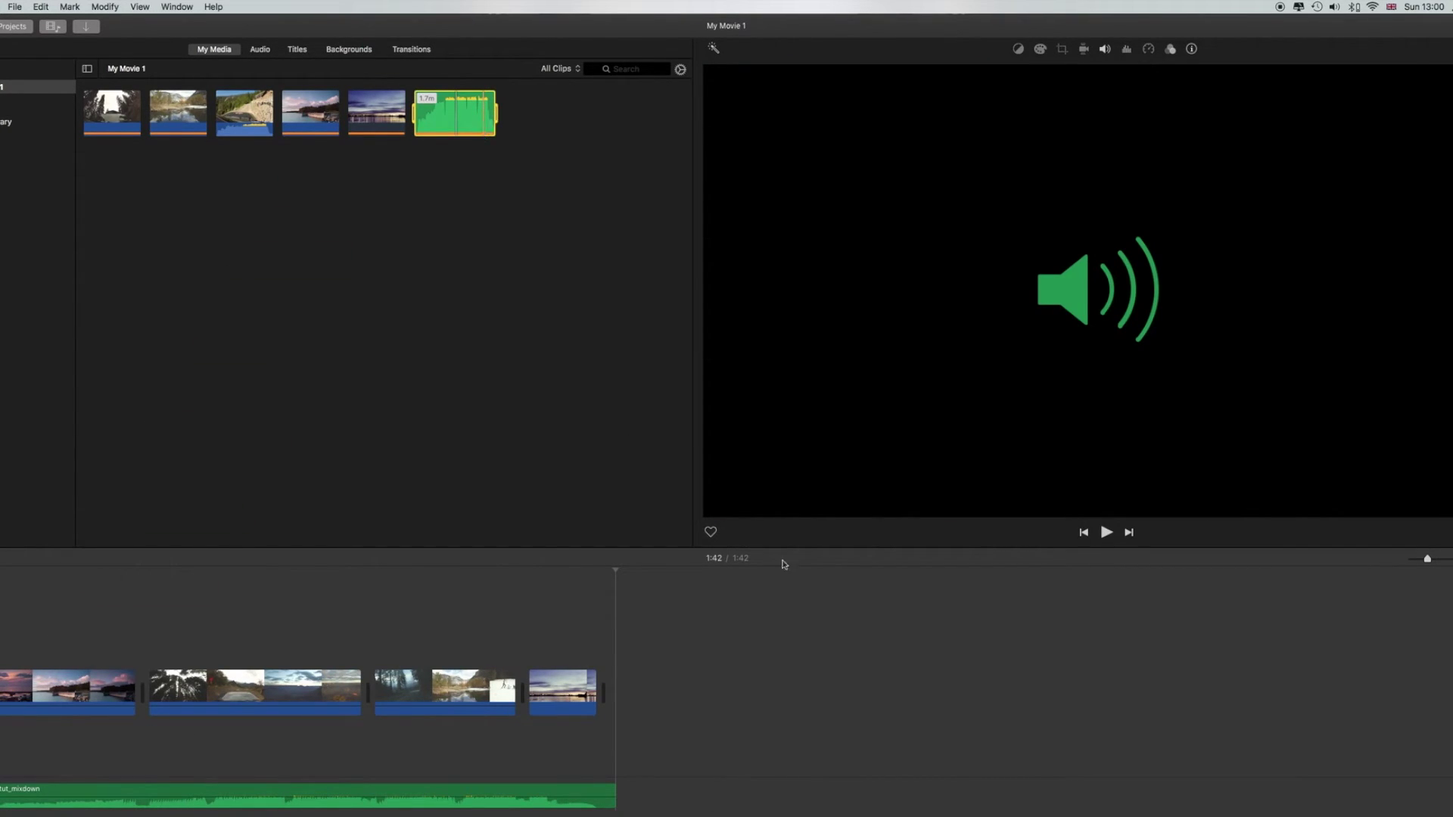
key("space")
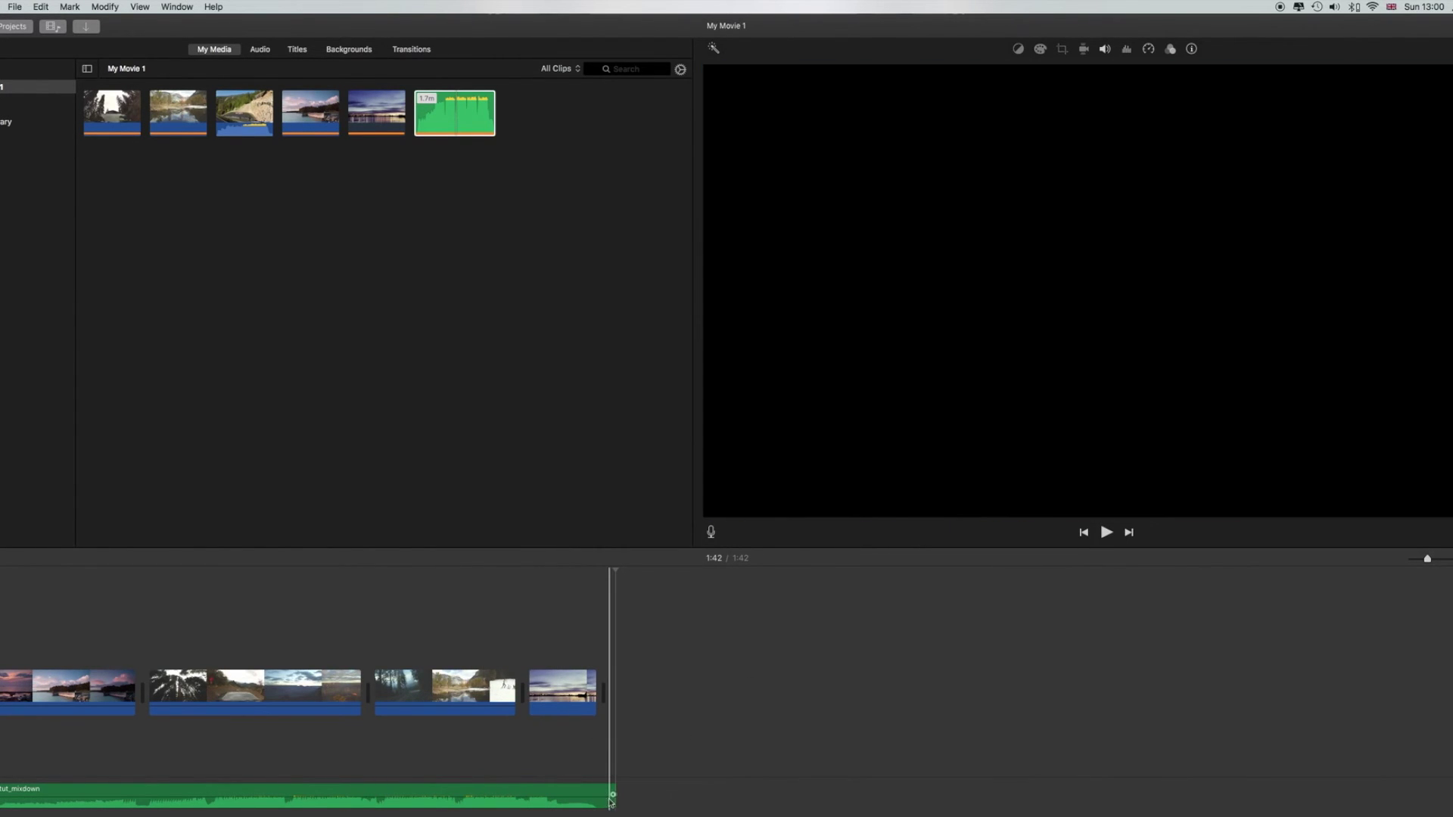
left_click_drag(610, 793, 509, 793)
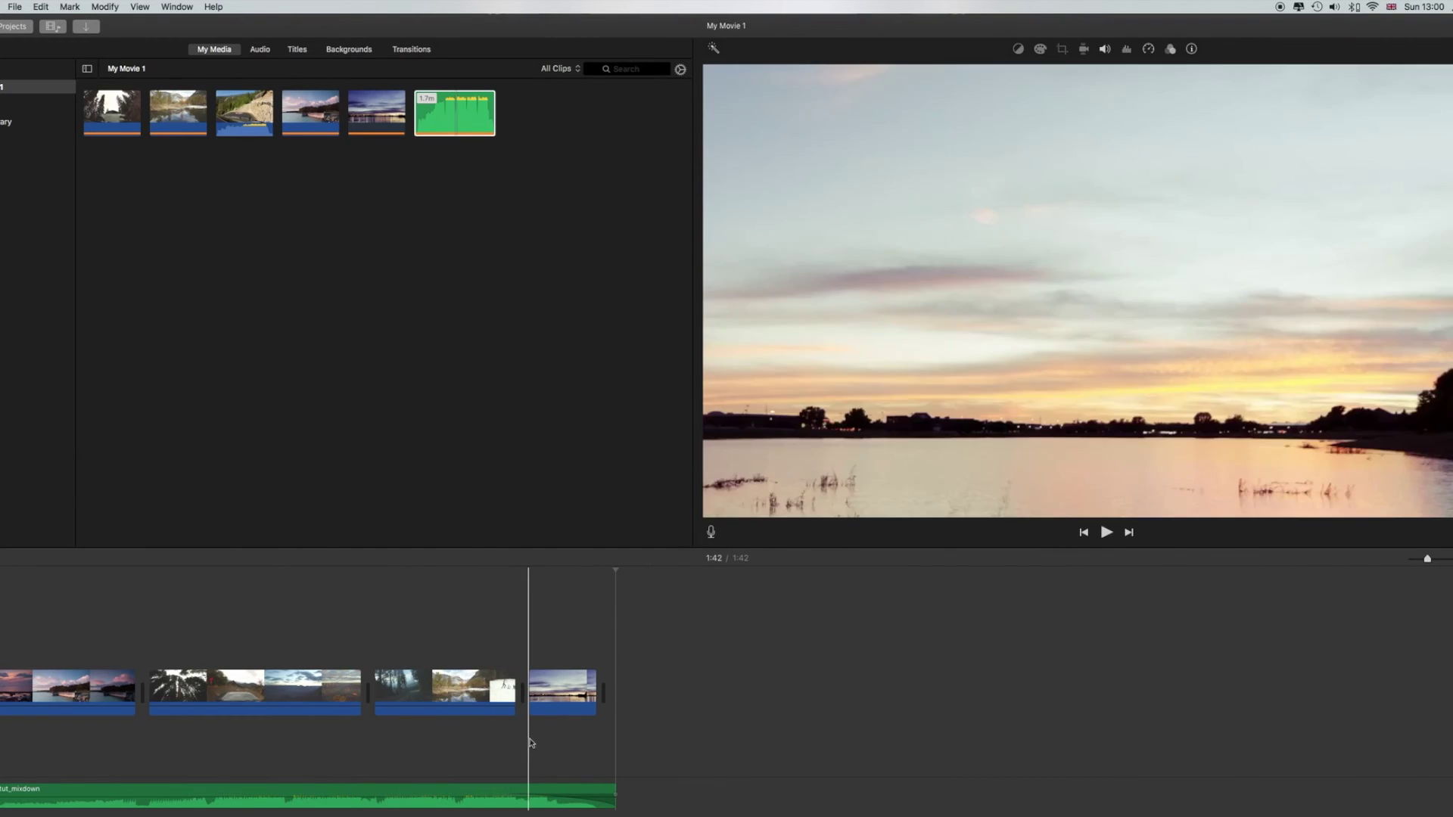
left_click(605, 786)
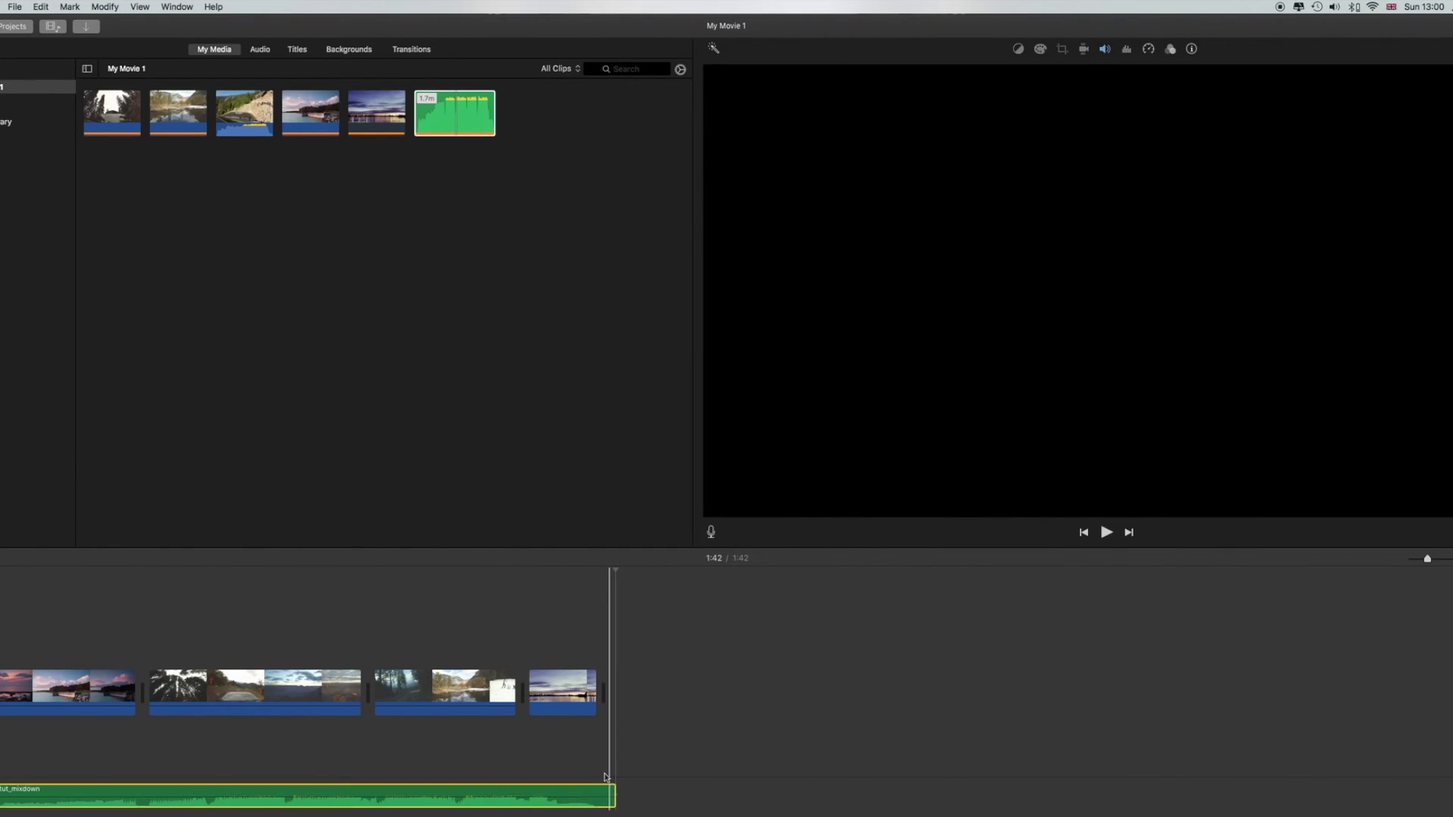